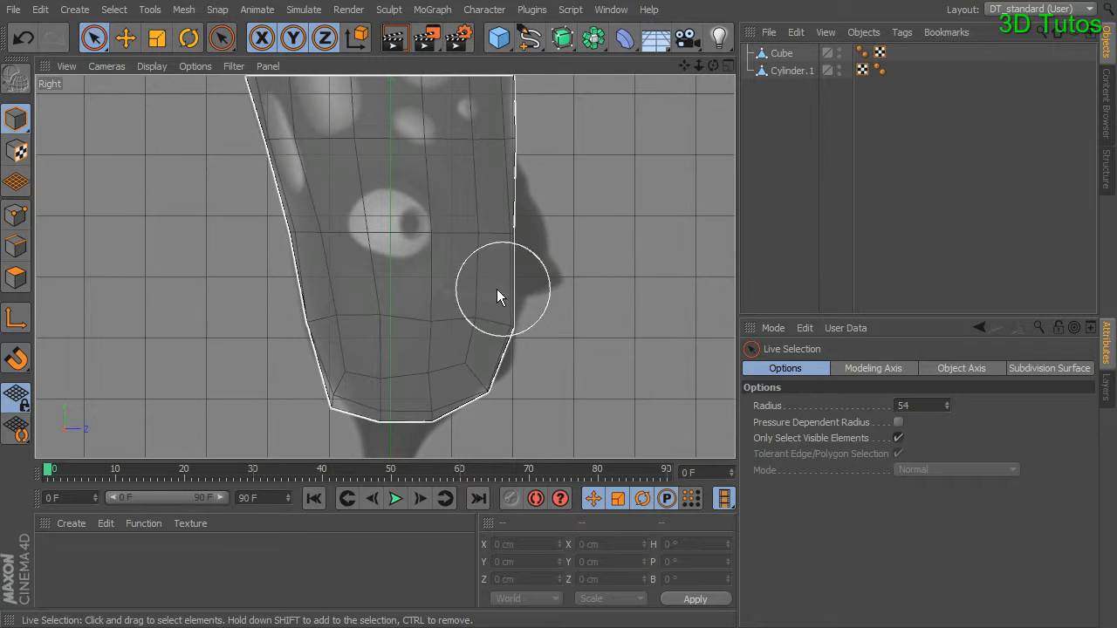
Step: Raise the Cube's front points in the row below the eye to the underside of the nose in the side reference
middle_click_drag(550, 290, 548, 323, "alt")
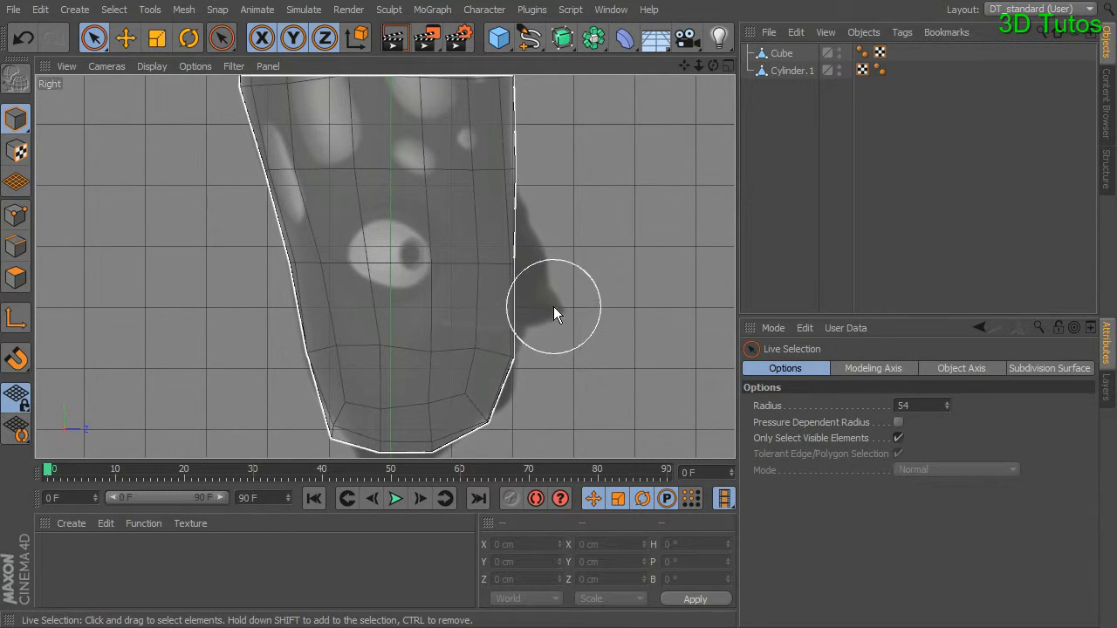
left_click(217, 235)
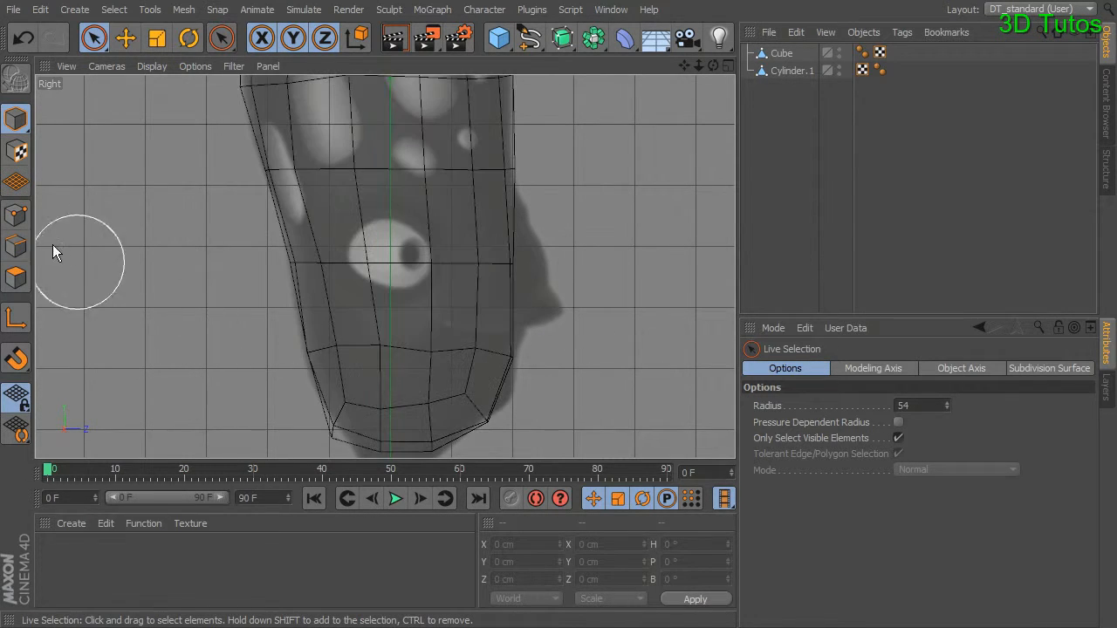
left_click(16, 213)
left_click(96, 38)
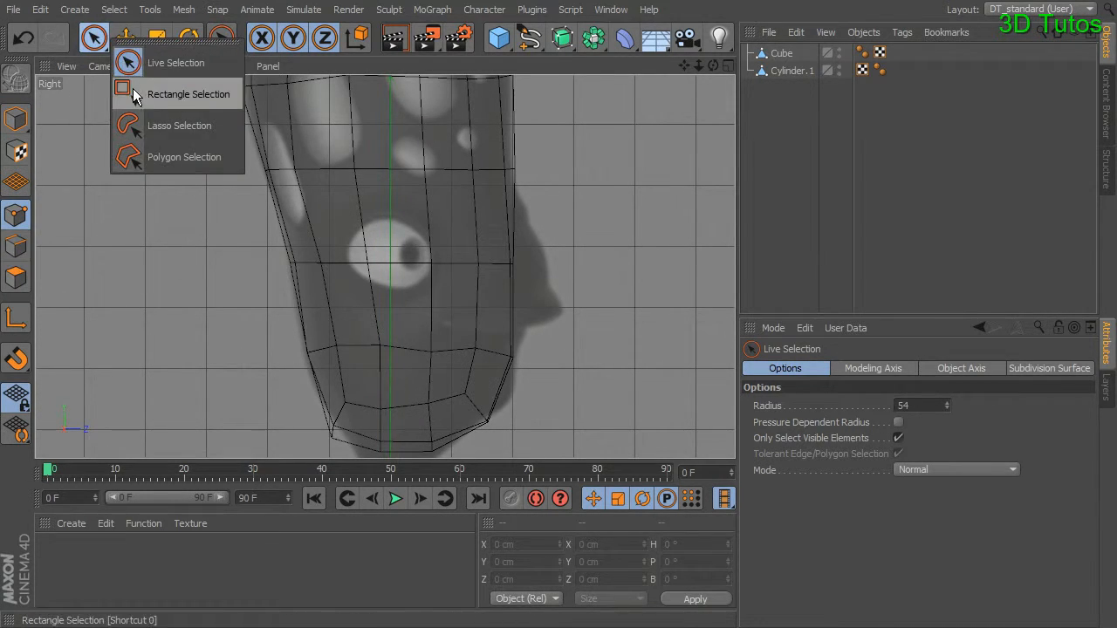
left_click(165, 95)
middle_click_drag(350, 271, 354, 239, "alt")
left_click(779, 56)
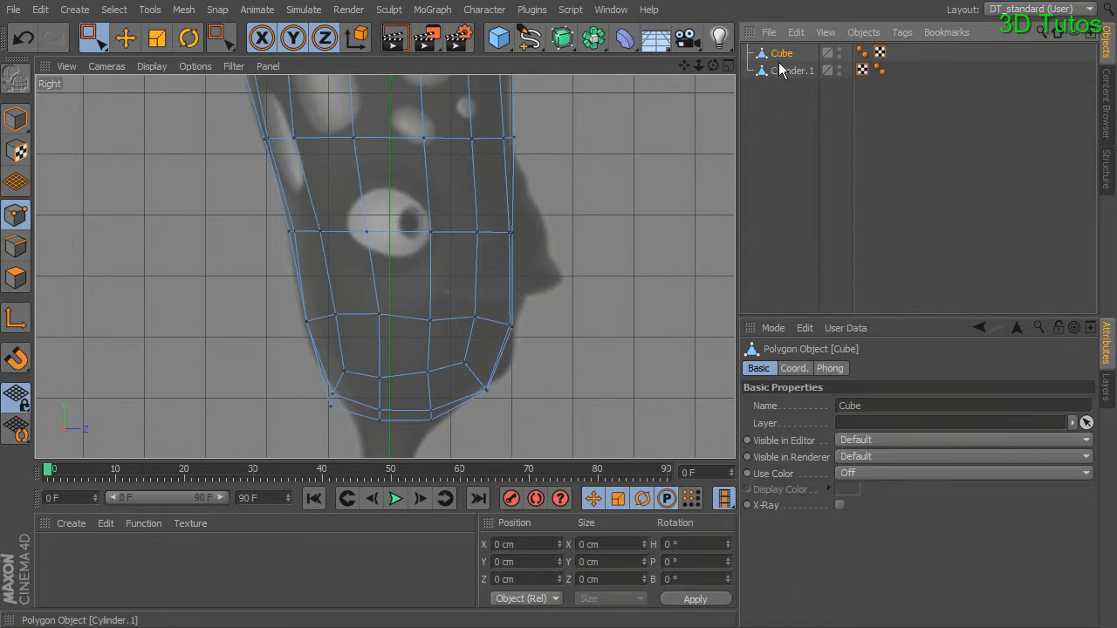
left_click_drag(543, 309, 487, 360)
left_click_drag(511, 254, 515, 225)
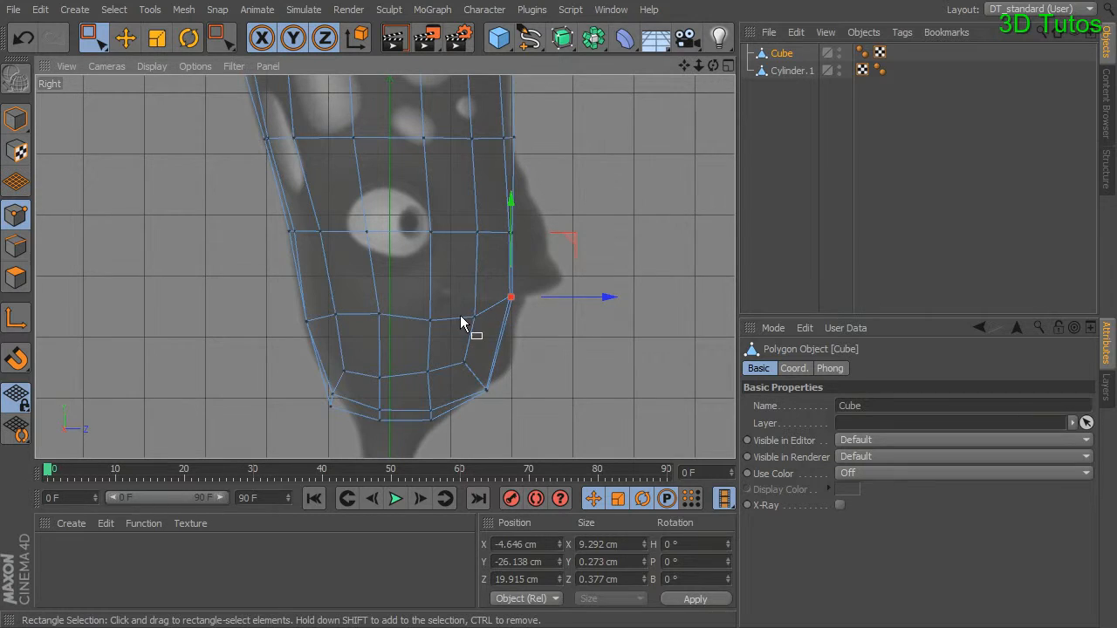
Step: Raise the remaining points of that row one by one from front to back, placing the rear edge near Y -28.4 cm
left_click_drag(479, 321, 479, 321)
left_click_drag(478, 272, 436, 238)
left_click(429, 318)
left_click(378, 313)
left_click_drag(380, 267, 382, 255)
left_click_drag(333, 331, 332, 333)
left_click_drag(337, 279, 334, 270)
left_click_drag(269, 300, 323, 339)
left_click_drag(304, 267, 308, 256)
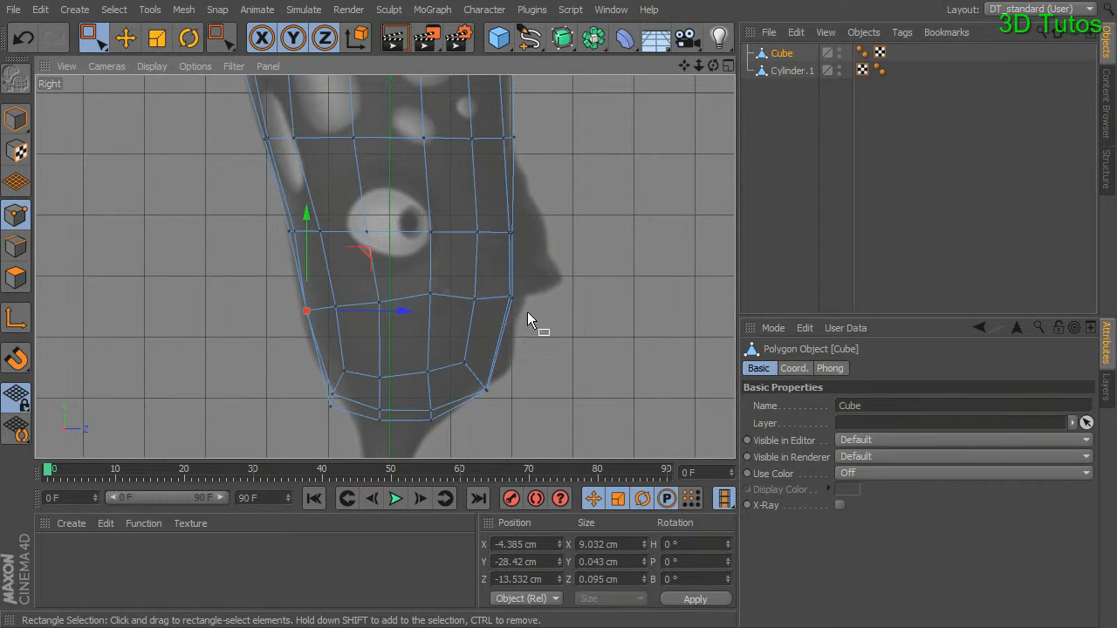
Step: Cut a Knife loop around the lower head between the raised row and the chin row, at about 55% offset
right_click(625, 206)
left_click(642, 400)
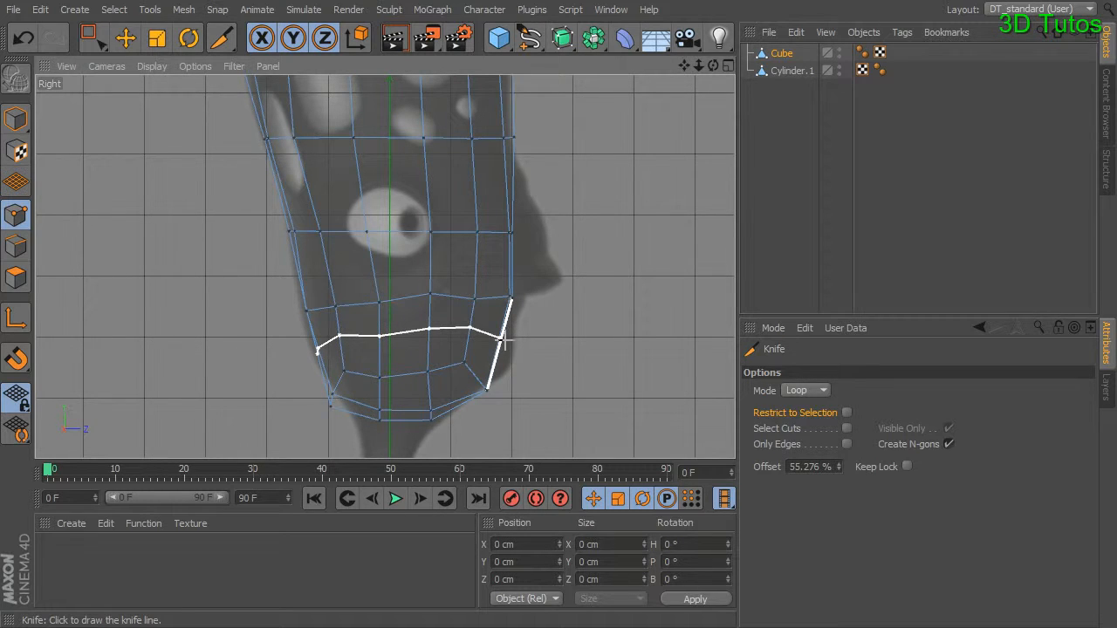
left_click(503, 343)
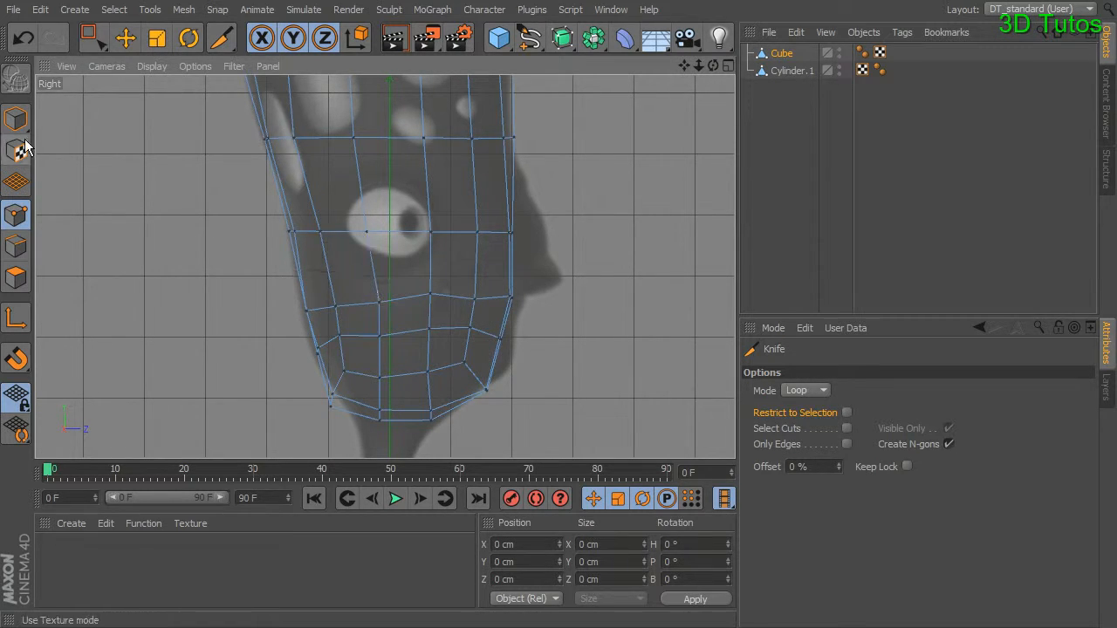
Step: Move the new loop's front points forward and down onto the chin silhouette, to about Y -34.7 cm and Z 20.3 cm
left_click(93, 38)
left_click(502, 340)
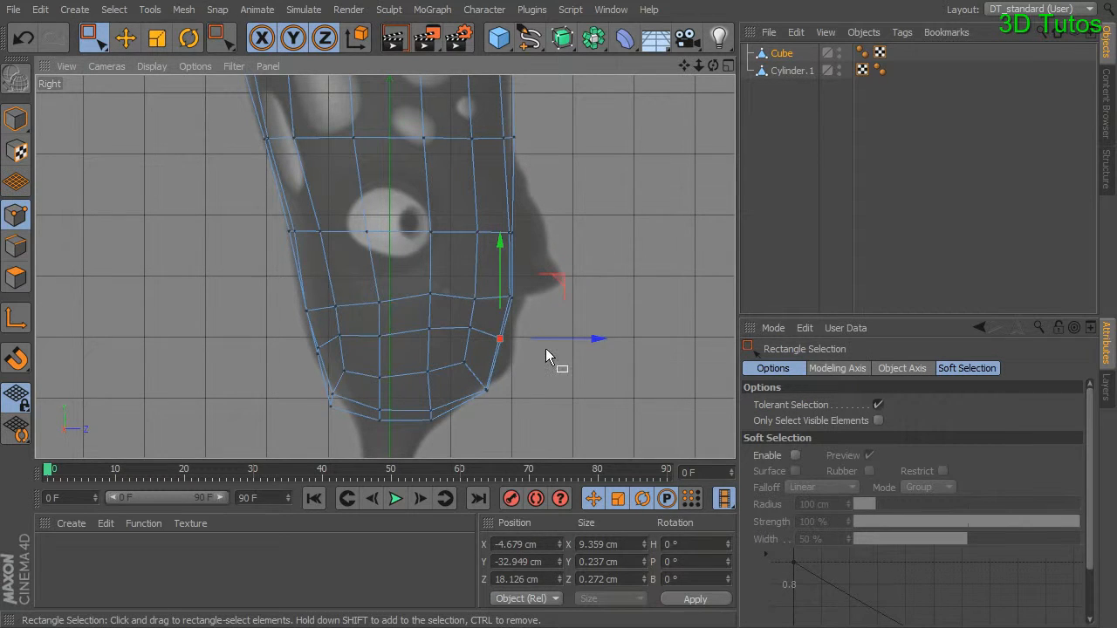
left_click_drag(559, 339, 570, 338)
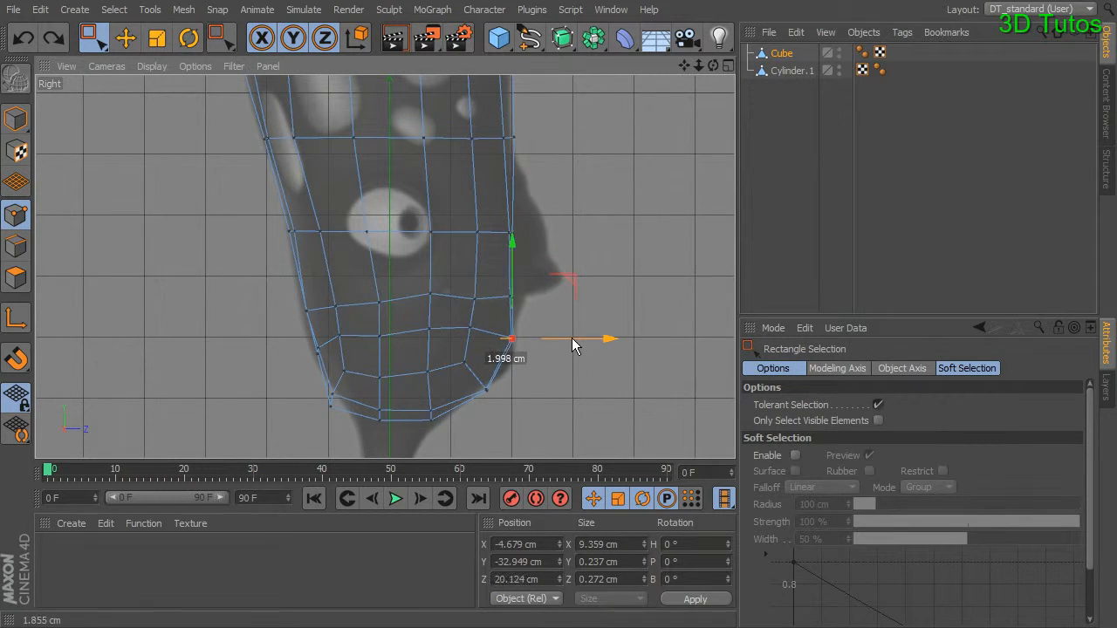
mouse_move(510, 307)
left_mouse_down()
mouse_move(513, 295)
mouse_move(516, 307)
left_mouse_up()
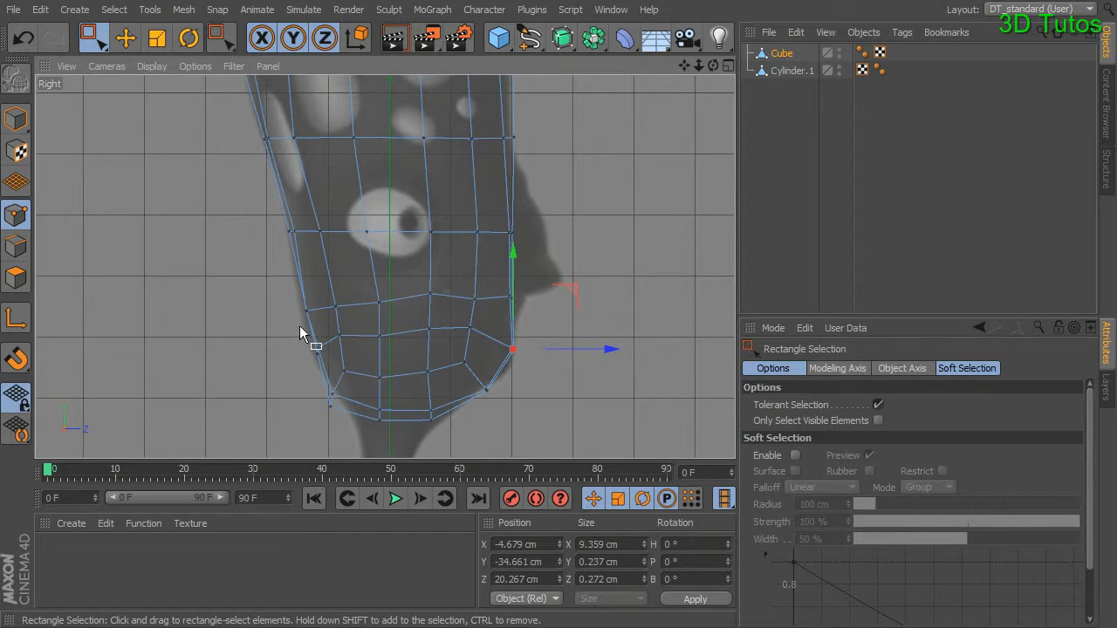
Step: Adjust the new loop's rear points to the reference outline and raise the group of points at the lower back corner
left_click(318, 350)
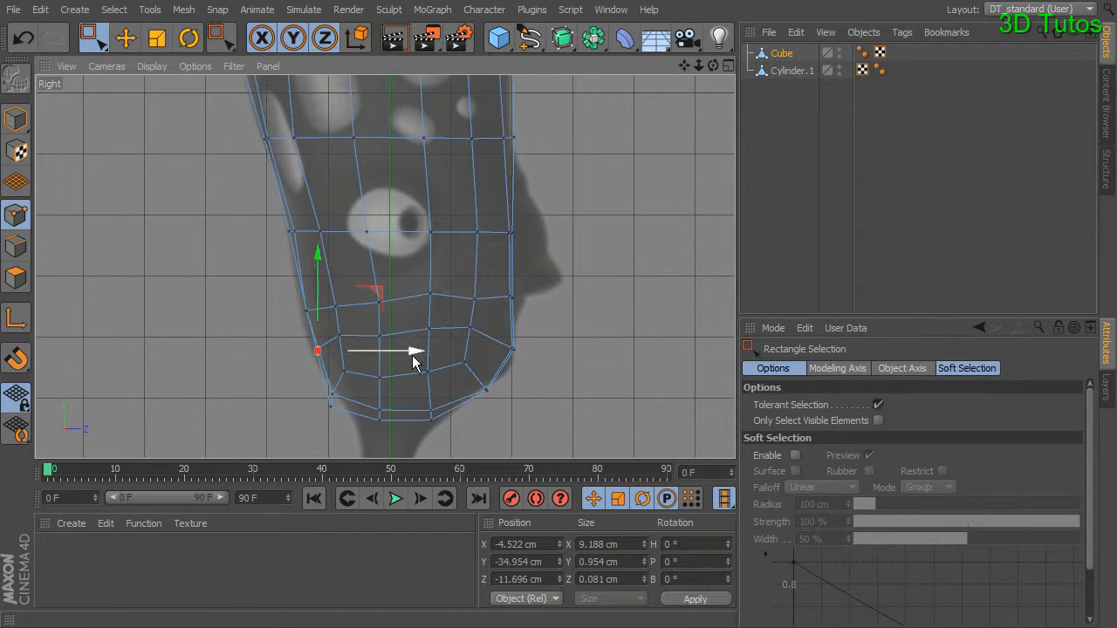
left_click_drag(415, 350, 411, 352)
left_click_drag(328, 416, 328, 417)
left_click_drag(339, 337, 339, 328)
left_click_drag(425, 371, 439, 378)
Step: Pull the front centre point at eye level out to the nose bridge, about Y -13.6 and Z 25.1 cm, raising its neighbouring side point slightly
scroll(520, 329, "up", 2)
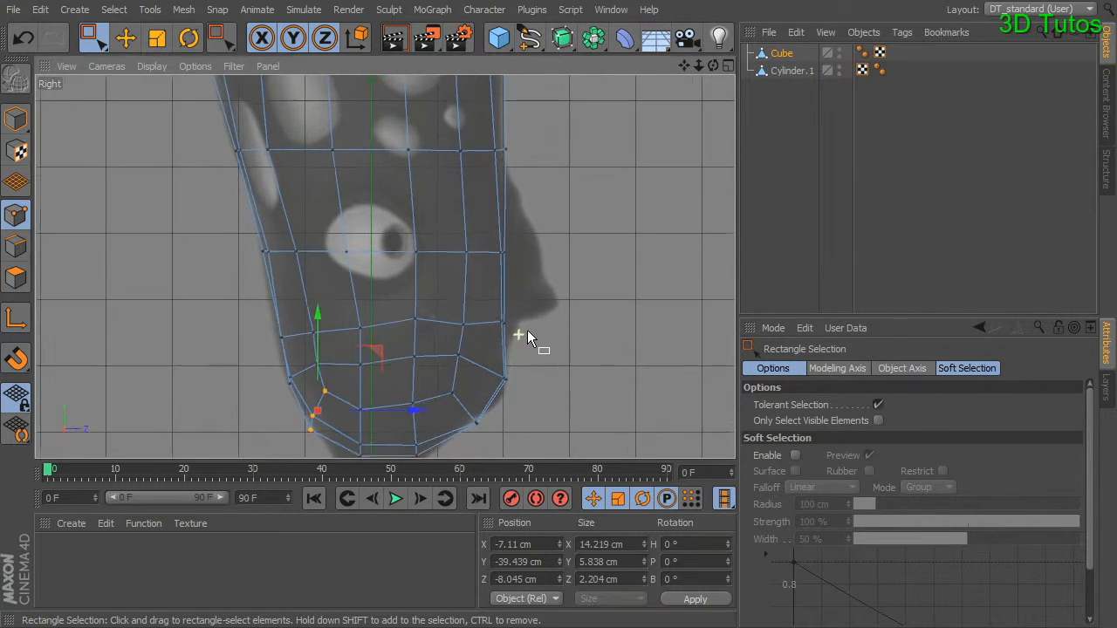
scroll(527, 330, "up", 1)
left_click(503, 246)
left_click_drag(531, 245, 574, 244)
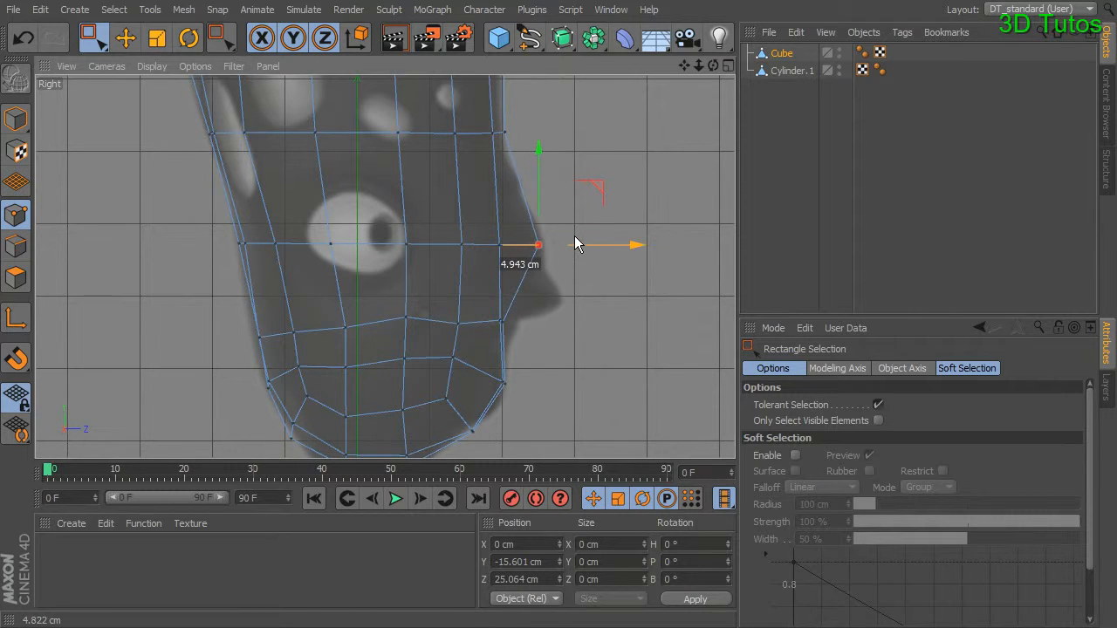
mouse_move(539, 202)
left_mouse_down()
mouse_move(498, 209)
mouse_move(530, 255)
mouse_move(537, 198)
left_mouse_up()
left_click(499, 244)
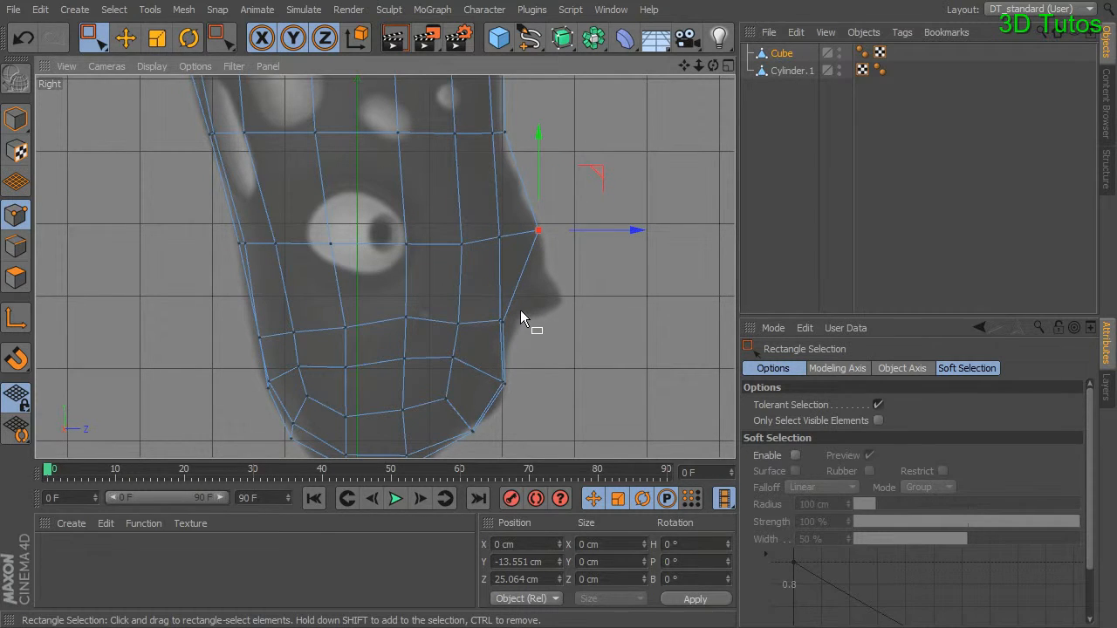
Step: Pull the front centre point of the row below out to the nose tip, at about Y -23.6 cm and Z 28.1 cm
left_click(502, 322)
left_click_drag(548, 322, 570, 322)
left_click_drag(526, 285, 527, 275)
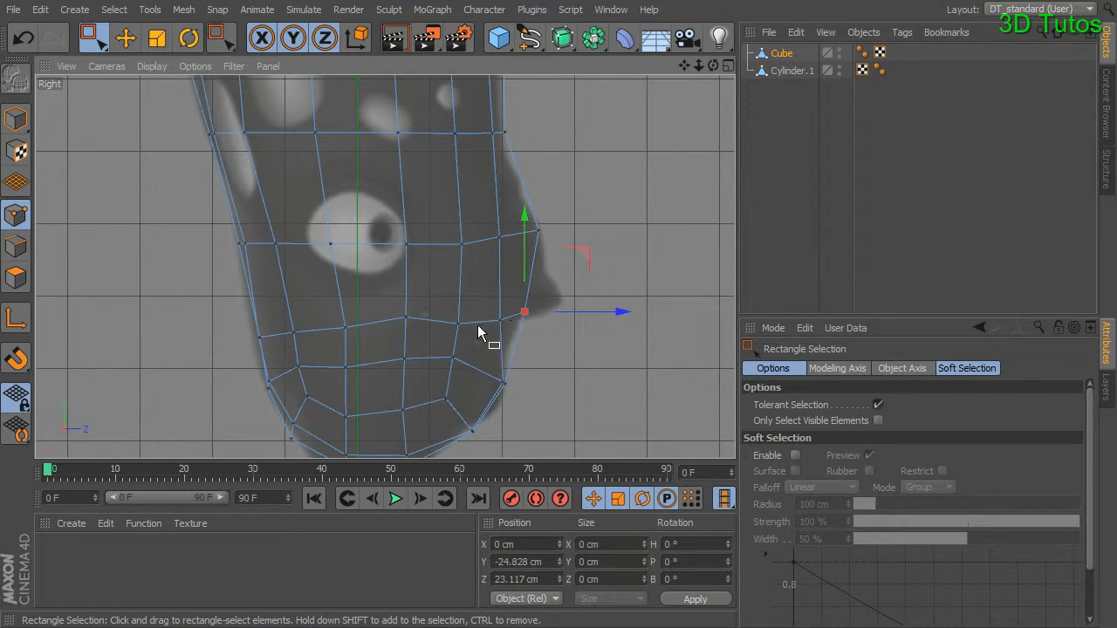
left_click_drag(565, 311, 592, 310)
left_click_drag(553, 274, 553, 265)
left_click_drag(607, 300, 619, 300)
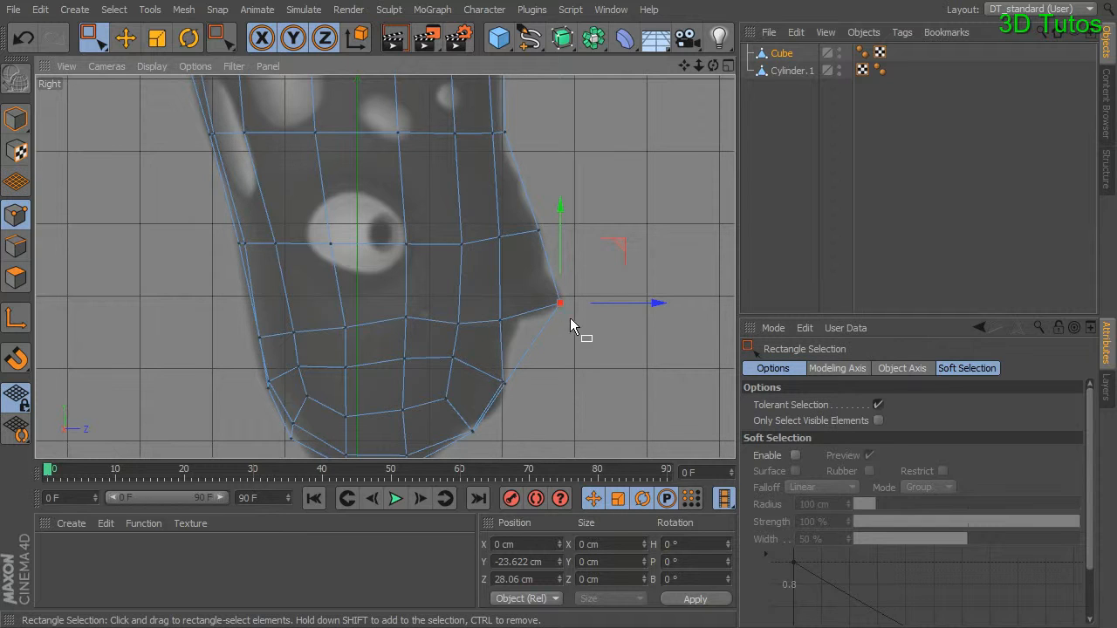
Step: Raise the three rear columns of points in the row below the eye to level it with the front part
scroll(540, 323, "up", 4)
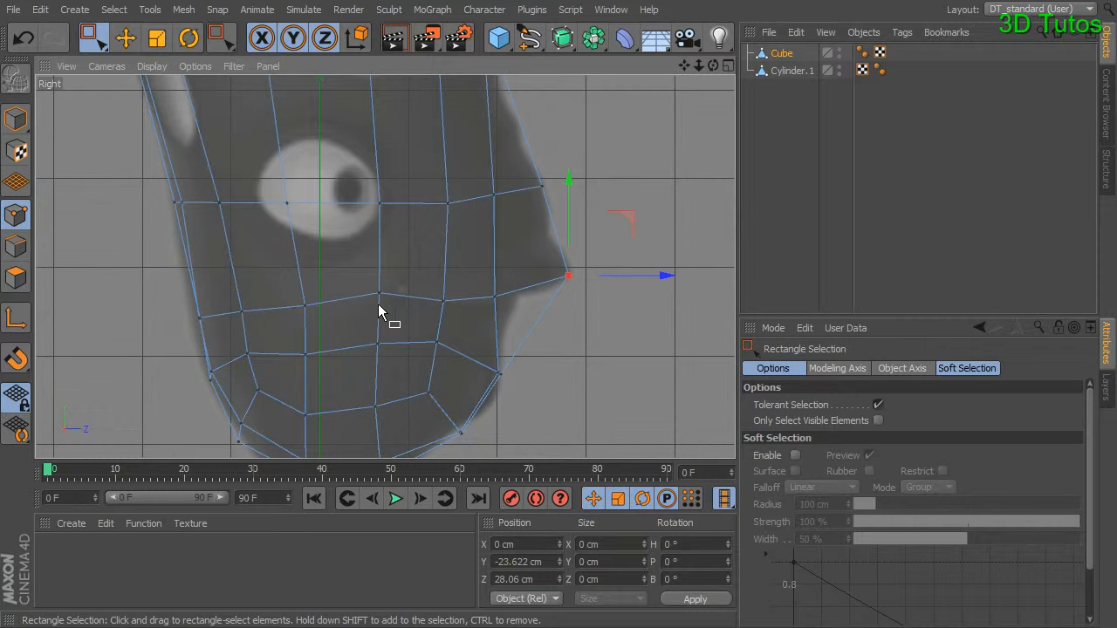
left_click_drag(332, 295, 194, 336)
left_click_drag(250, 255, 251, 237)
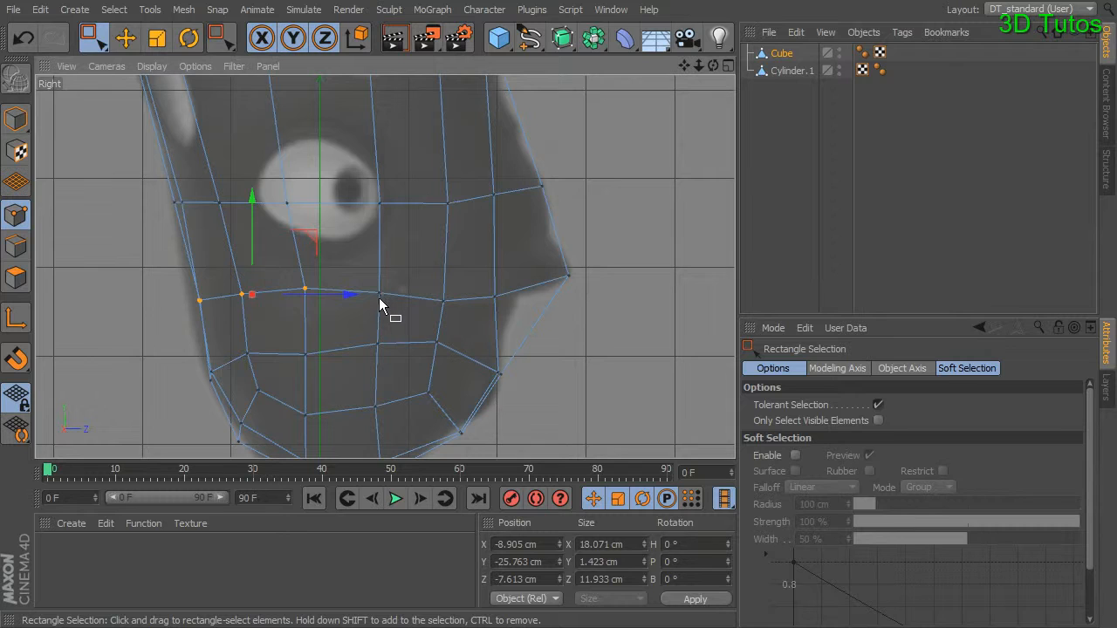
Step: Cut a Knife loop around the head just beneath the nose row, at about 75% offset
left_click(611, 333)
right_click(625, 320)
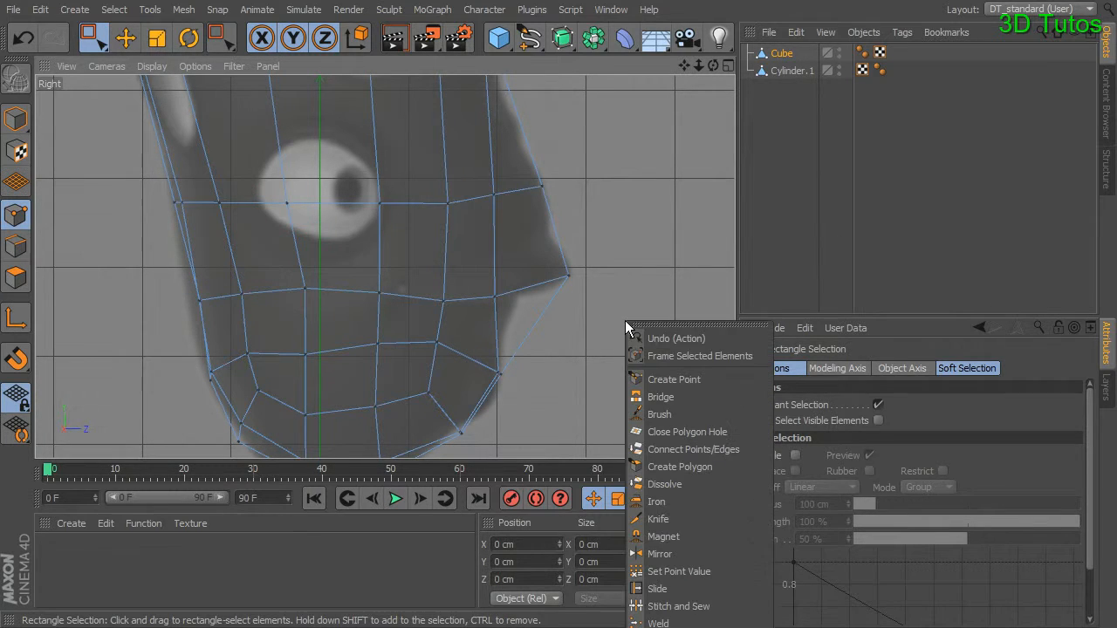
left_click(683, 518)
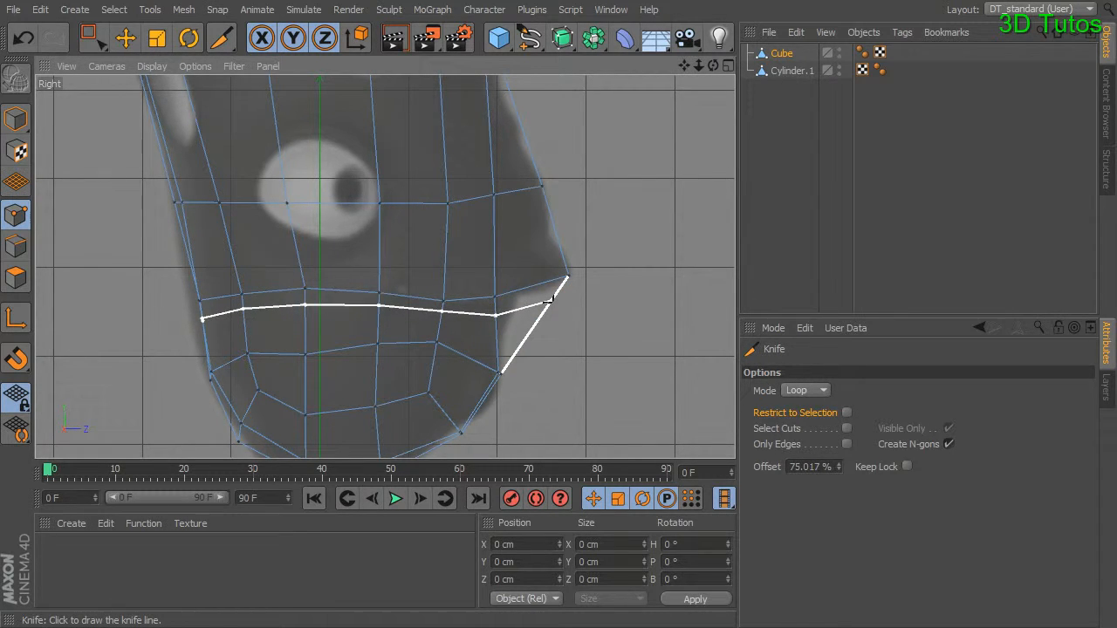
Step: Delete the three front polygons of the thin strip beneath the nose tip to open the mouth
left_click(98, 42)
left_click(12, 275)
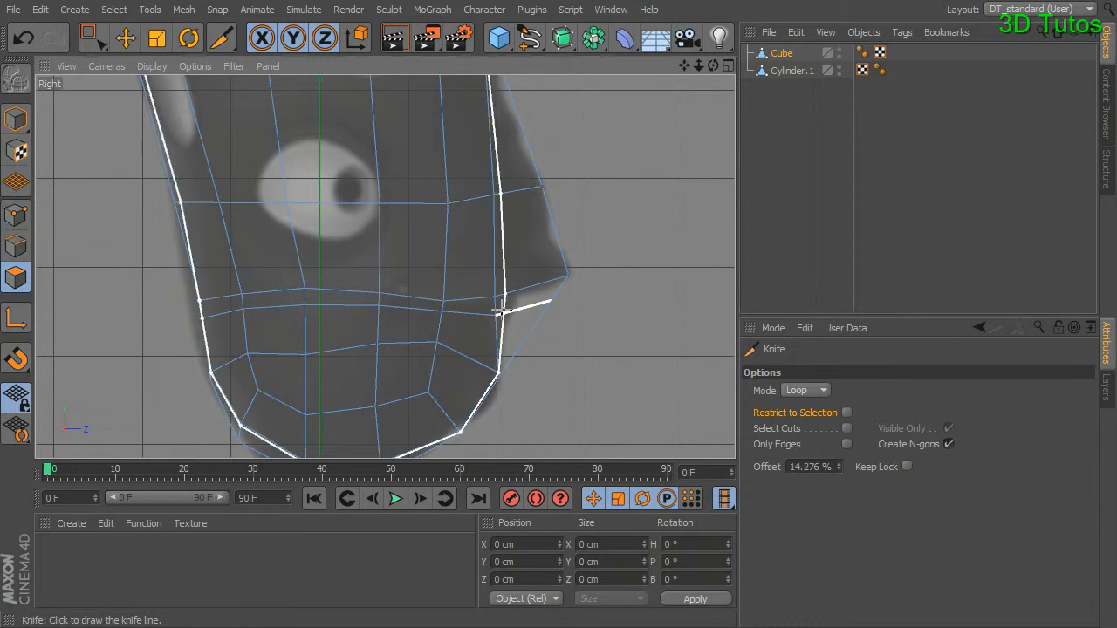
left_click(93, 37)
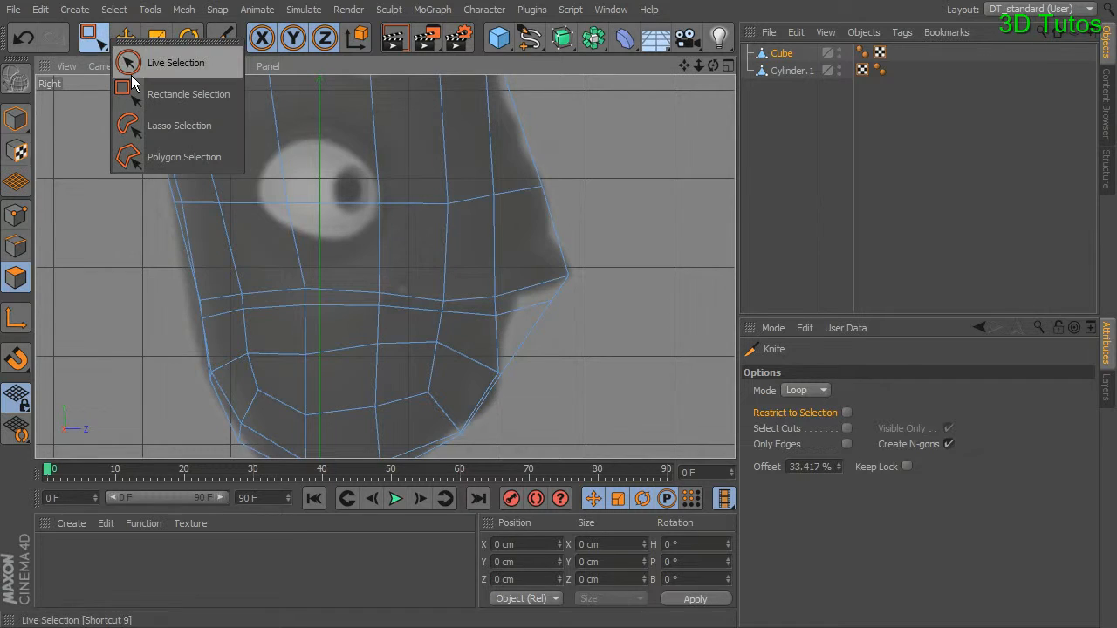
left_click(139, 55)
left_click(324, 121)
left_click(524, 295)
left_click(625, 271)
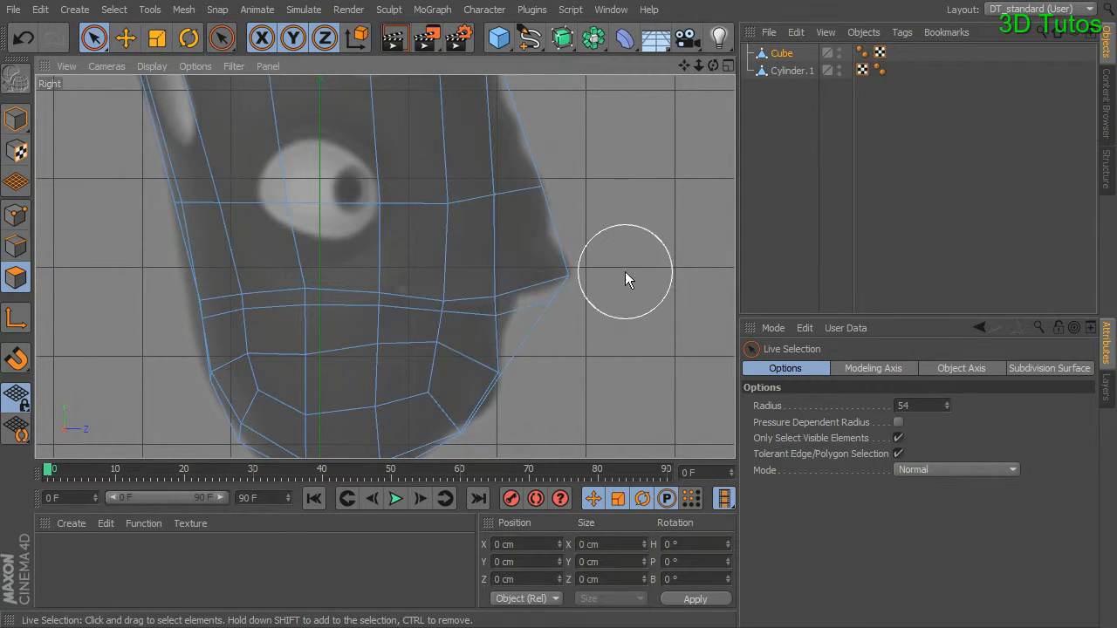
middle_click(624, 271)
left_click_drag(221, 181, 294, 169, "alt")
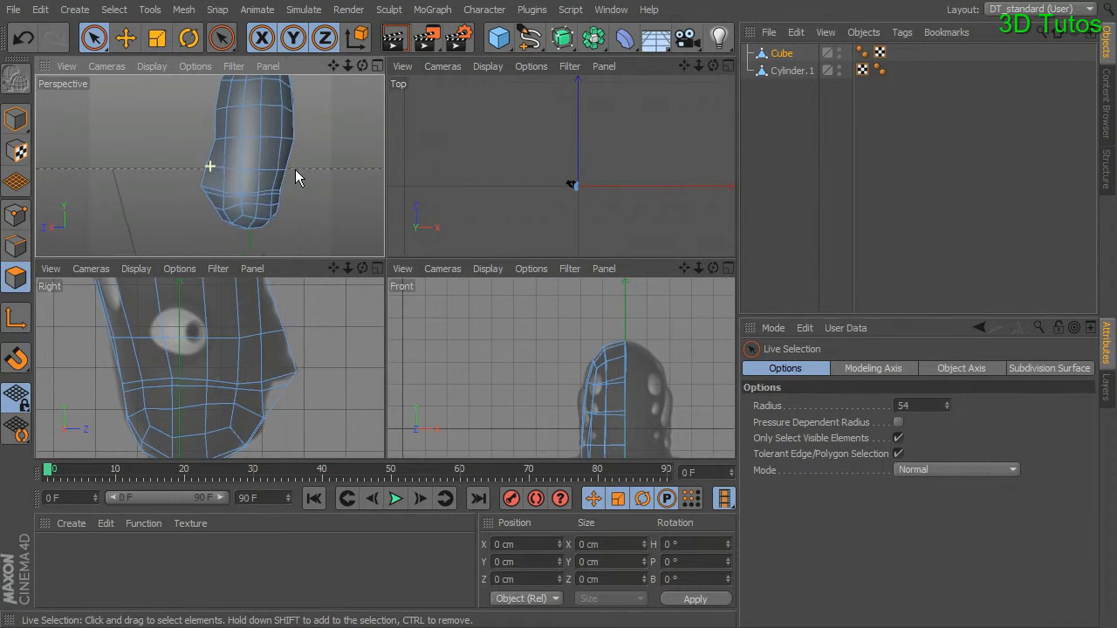
middle_click_drag(283, 172, 254, 184)
right_click_drag(214, 184, 279, 195, "alt")
left_click(263, 216)
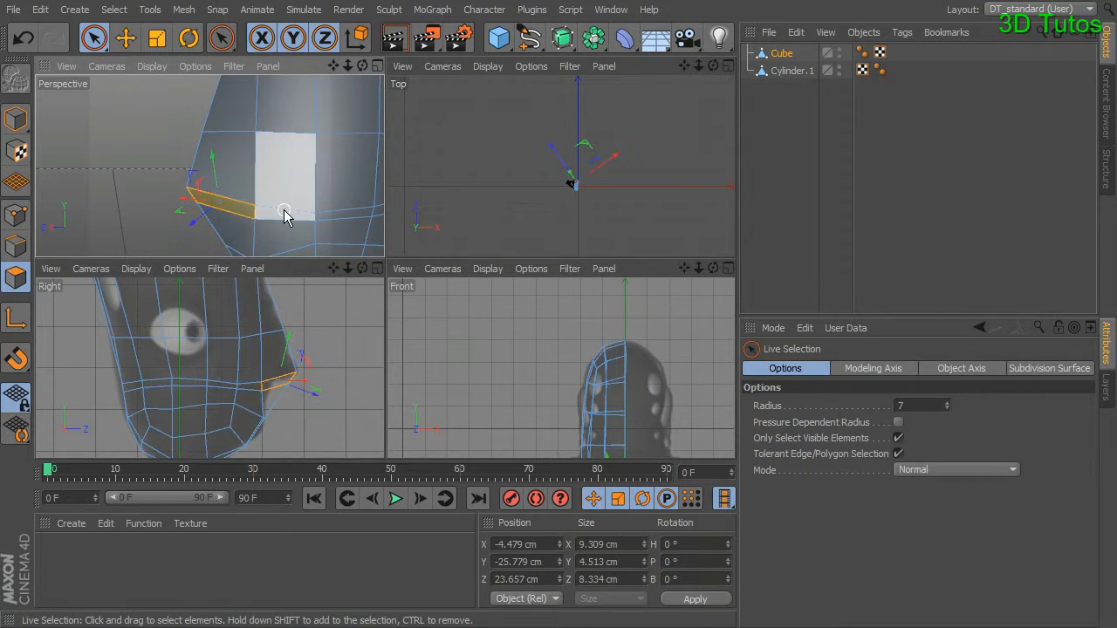
right_click_drag(282, 201, 315, 202, "alt")
left_click(289, 226, "shift")
left_click_drag(318, 202, 237, 178, "alt")
left_click(324, 205, "shift")
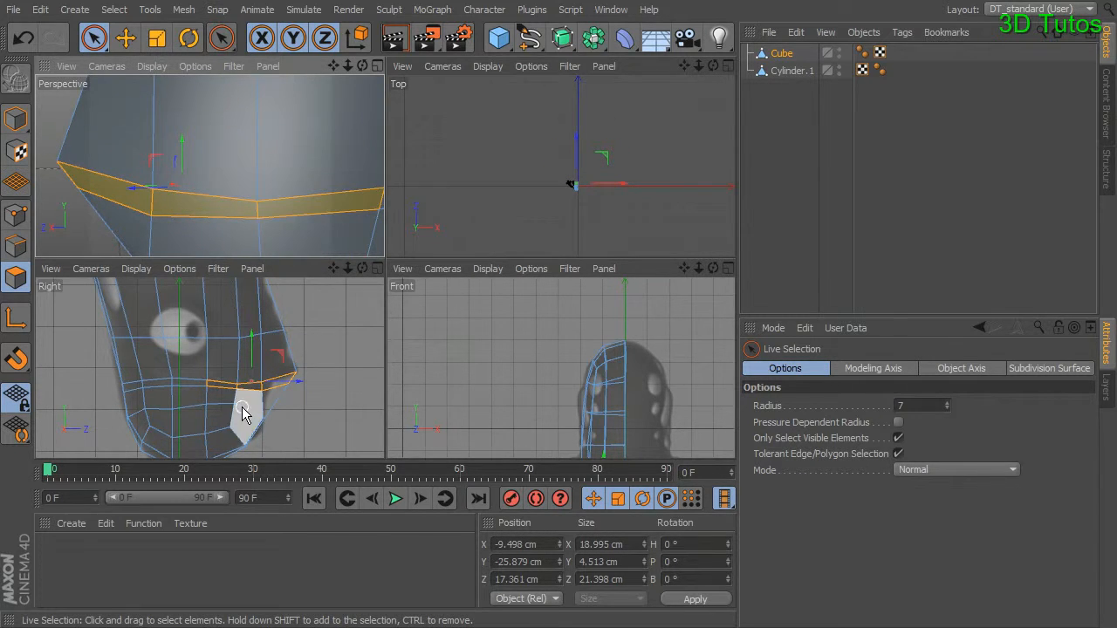
left_click(451, 379)
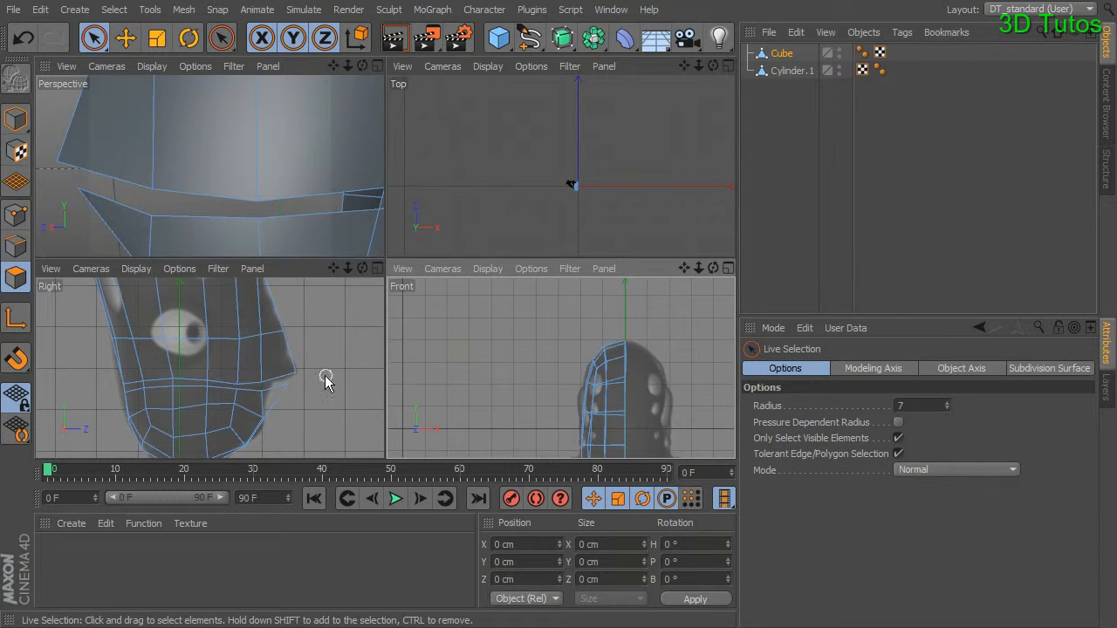
Step: Shift the two foremost side points of the lower lip backward, away from the nose
middle_click(348, 331)
scroll(613, 317, "up", 2)
scroll(536, 291, "up", 2)
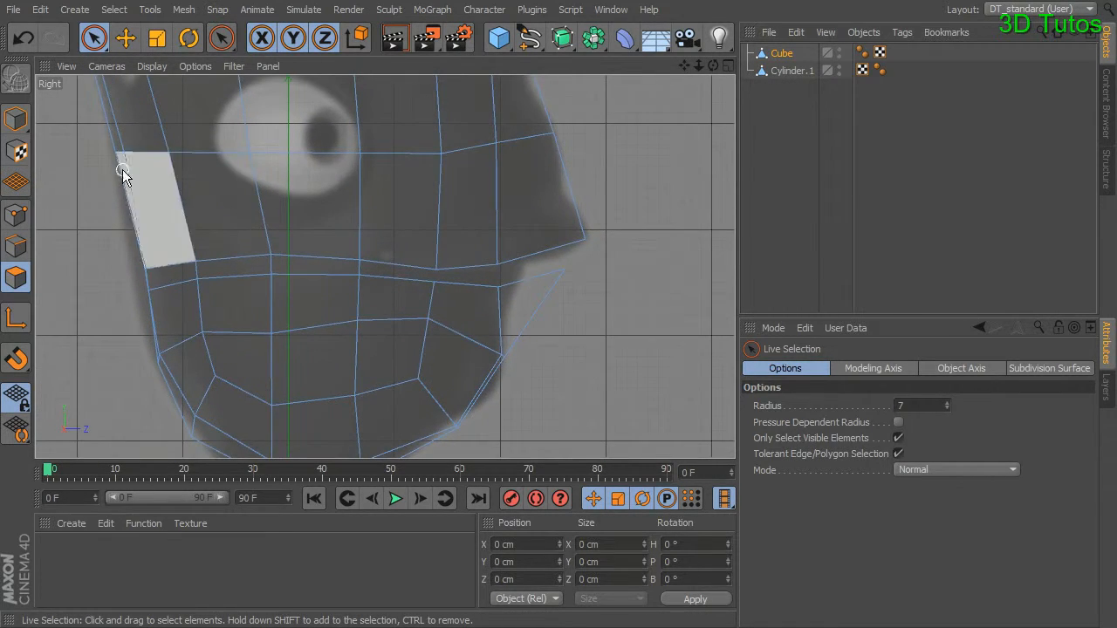
left_click(16, 214)
left_click(94, 37)
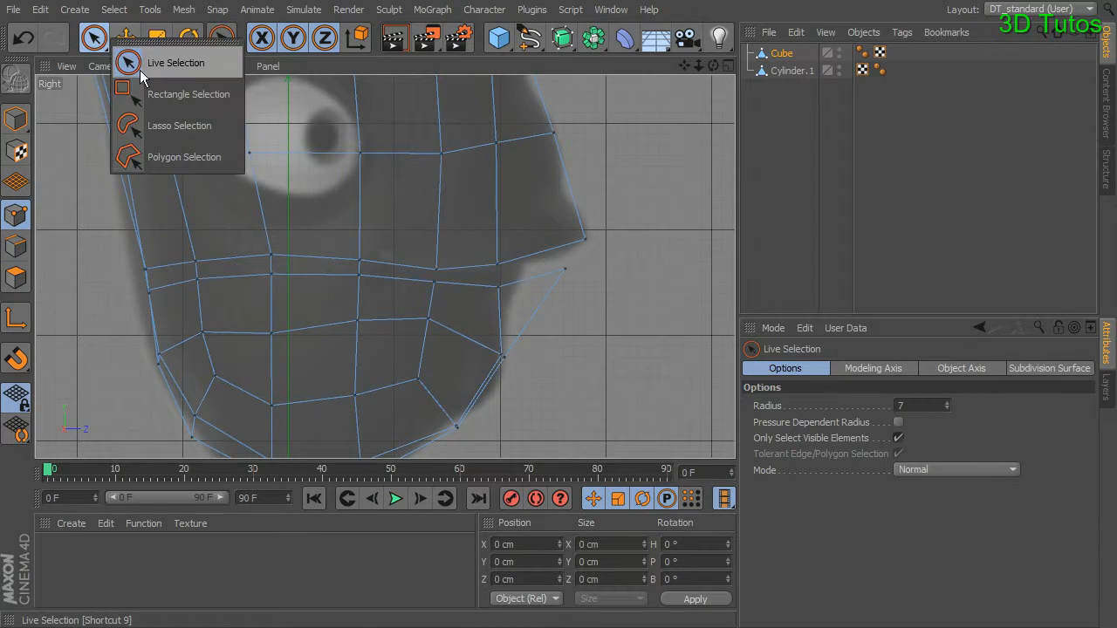
left_click(170, 94)
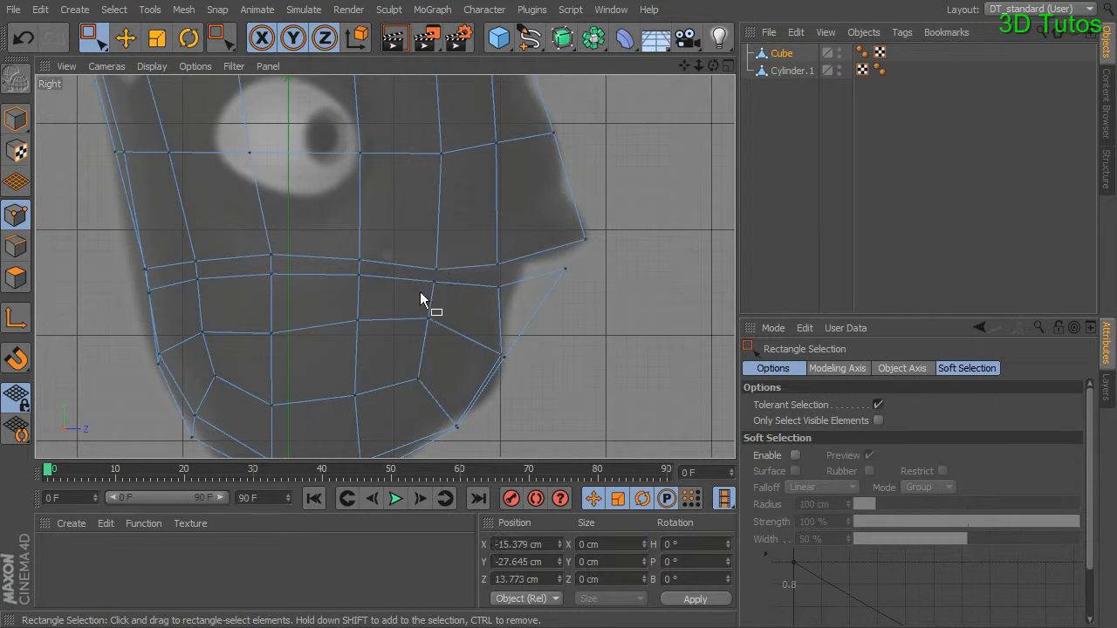
left_click_drag(424, 294, 440, 272)
left_click(496, 294)
left_click_drag(483, 294, 527, 284)
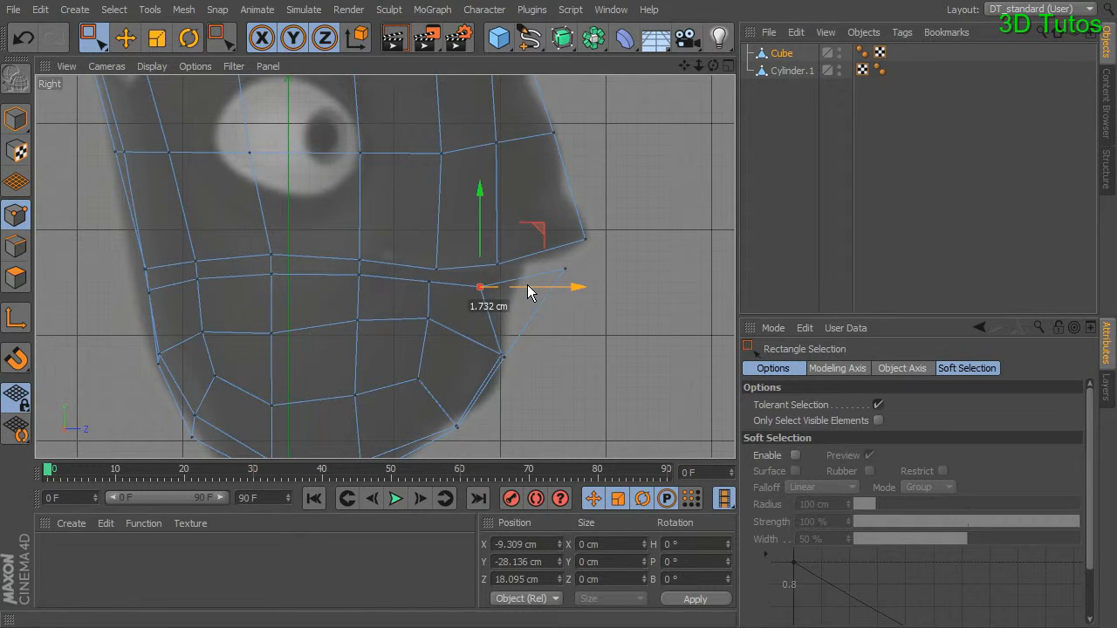
Step: Move the lower lip's front centre point and the row of front chin points below it back and up inside the reference silhouette
left_click(513, 352)
mouse_move(501, 351)
left_mouse_down()
mouse_move(515, 365)
mouse_move(487, 355)
left_mouse_up()
left_click_drag(460, 301, 461, 275)
left_click_drag(543, 381, 488, 342)
left_click_drag(559, 359, 548, 358)
left_click_drag(590, 276, 561, 273)
left_click_drag(504, 231, 510, 244)
left_click_drag(470, 295, 515, 295)
left_click_drag(505, 345, 482, 374)
left_click_drag(492, 305, 495, 281)
Step: Raise the lowest front chin points to about Y -39.8 cm and switch to Live Selection
left_click_drag(459, 428, 454, 429)
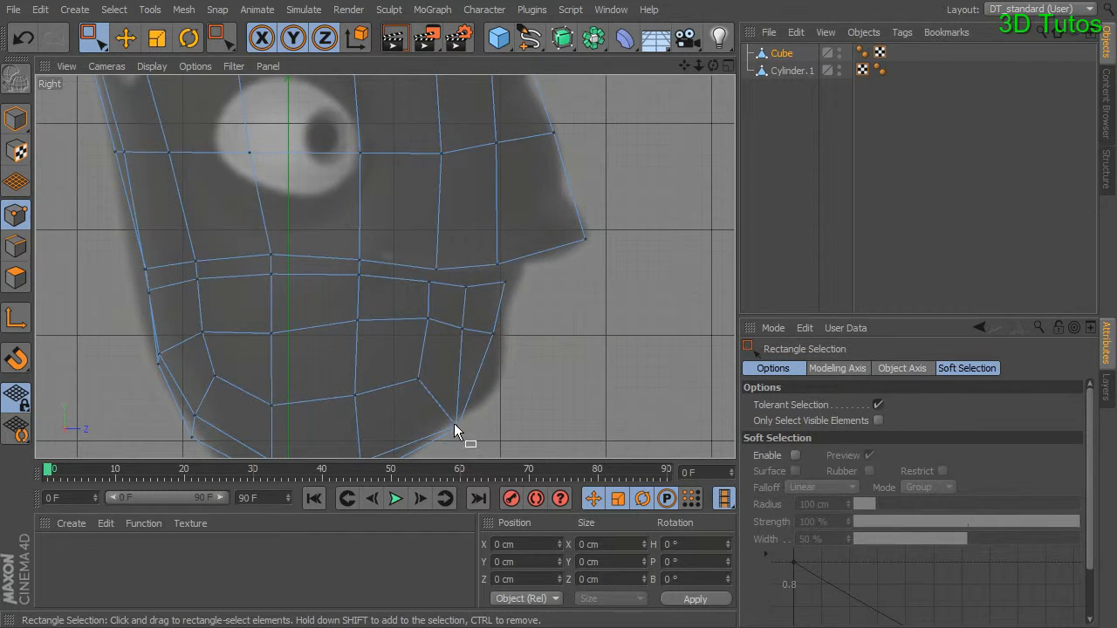
left_click(456, 424)
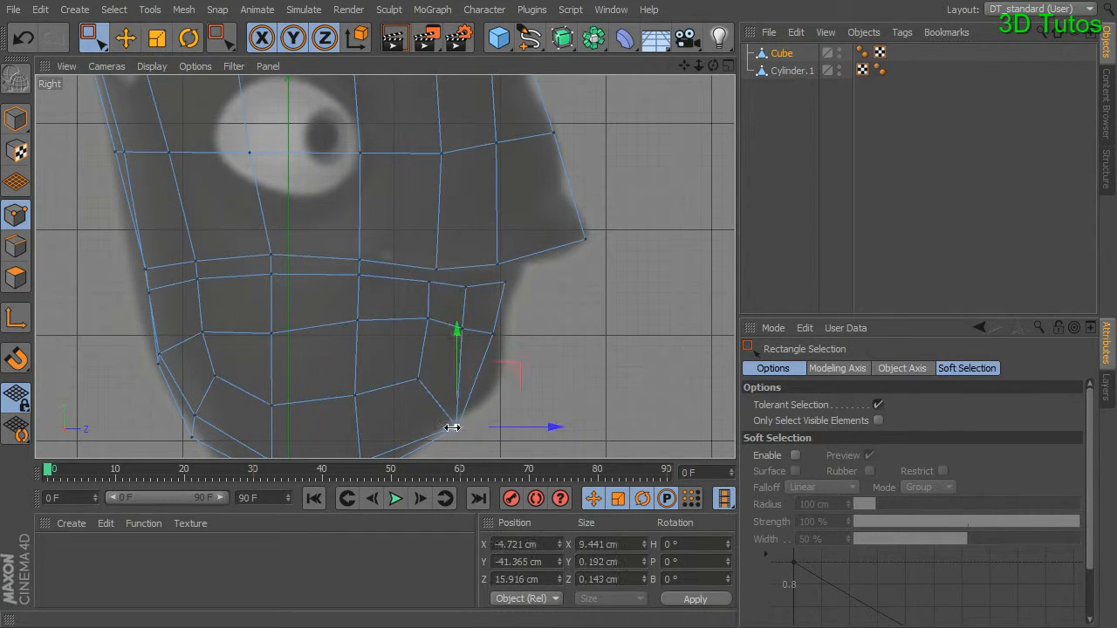
left_click_drag(456, 399, 461, 381)
left_click_drag(94, 38, 131, 59)
scroll(552, 398, "up", 3)
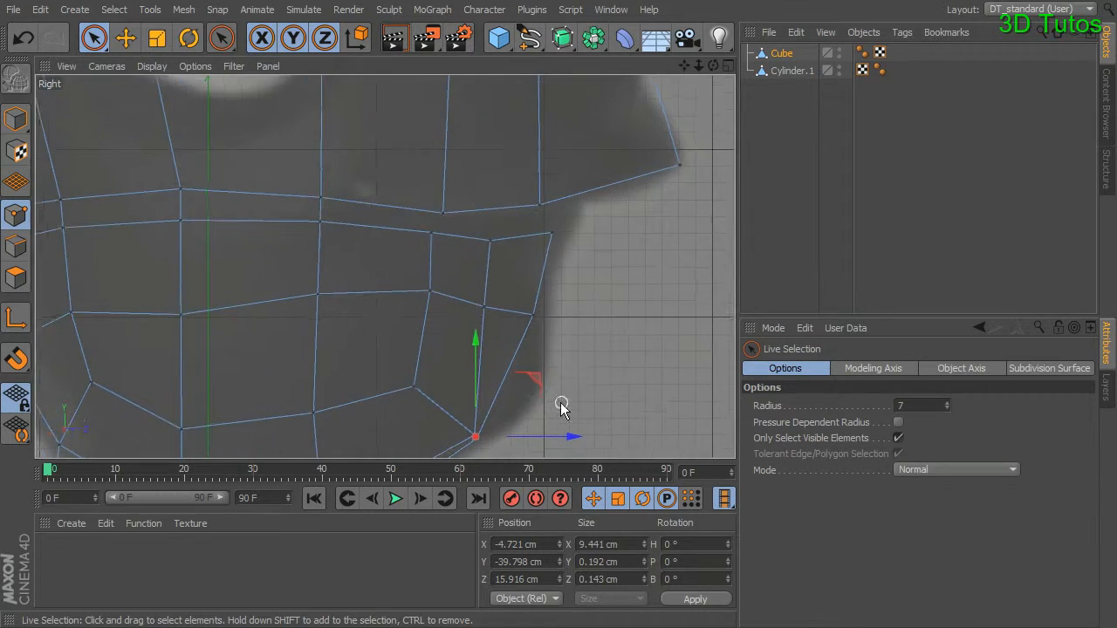
Step: Move the lower front chin's side point back and up to about Y -38.5 cm, Z 14.3 cm
left_click(472, 385)
left_click_drag(555, 388, 529, 388)
mouse_move(453, 323)
left_mouse_down()
mouse_move(451, 288)
mouse_move(454, 303)
left_mouse_up()
right_click_drag(669, 291, 489, 292, "alt")
middle_click_drag(543, 292, 525, 343, "alt")
right_click_drag(526, 344, 607, 351, "alt")
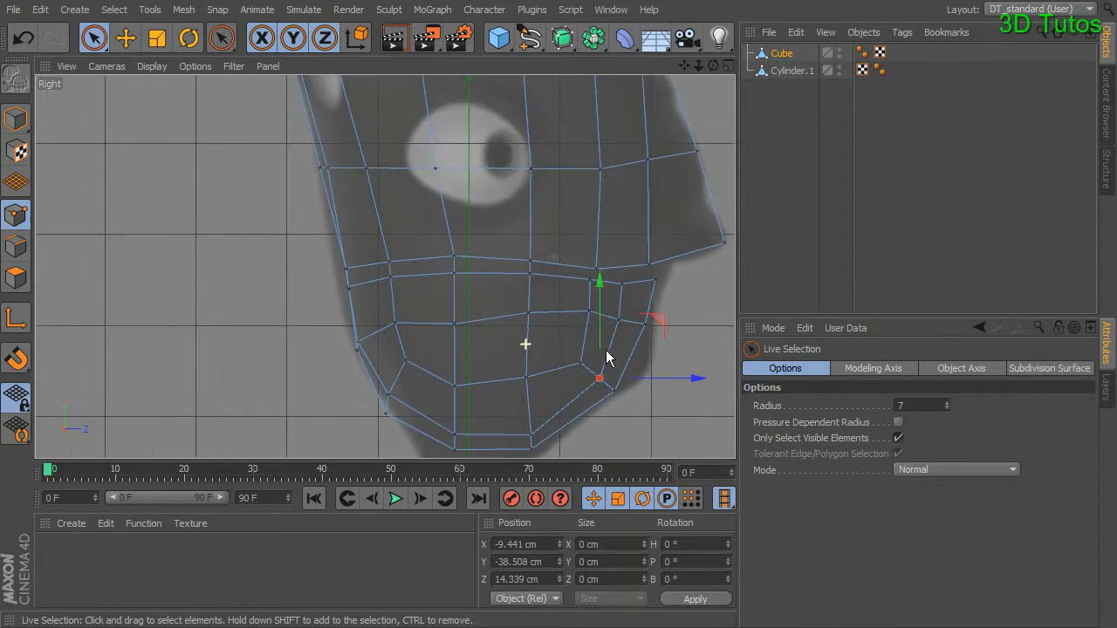
Step: Shift the upper side point at the mouth corner forward and slightly down, to about Y -25.8 cm, Z 8.2 cm
left_click(537, 261)
left_click_drag(578, 261, 592, 261)
left_click(547, 233)
left_click(546, 263)
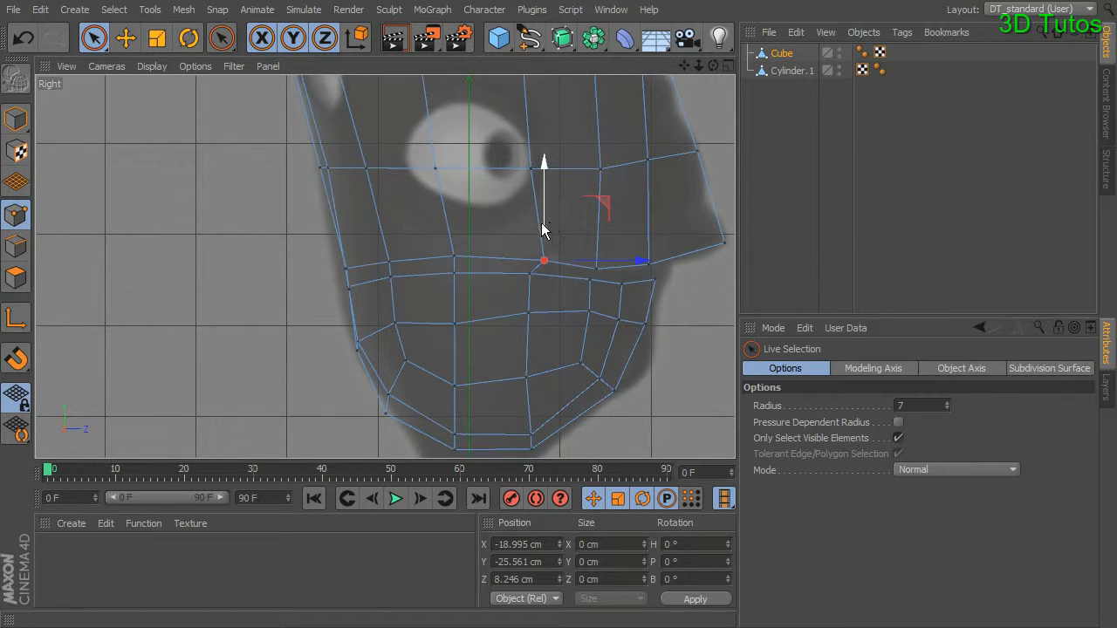
left_click_drag(543, 218, 544, 219)
Step: Move the two front nose points above the nose tip slightly down and forward toward the reference outline
middle_click_drag(677, 207, 584, 285, "alt")
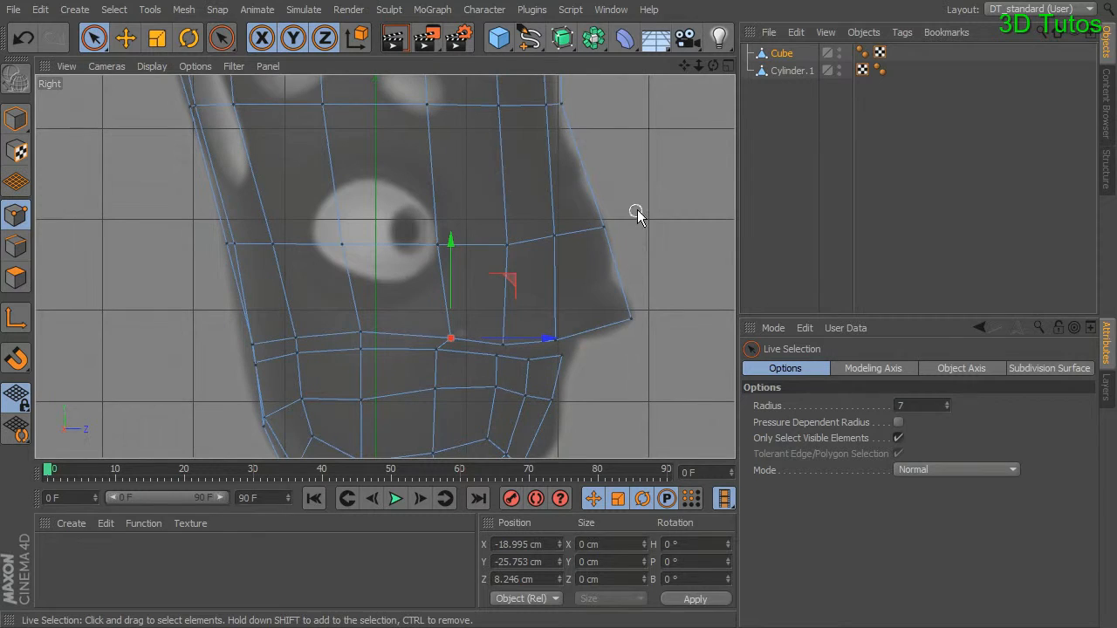
left_click_drag(586, 231, 556, 235)
left_click_drag(580, 182, 580, 191)
left_click_drag(654, 241, 662, 243)
left_click(667, 286)
right_click_drag(665, 362, 615, 360, "alt")
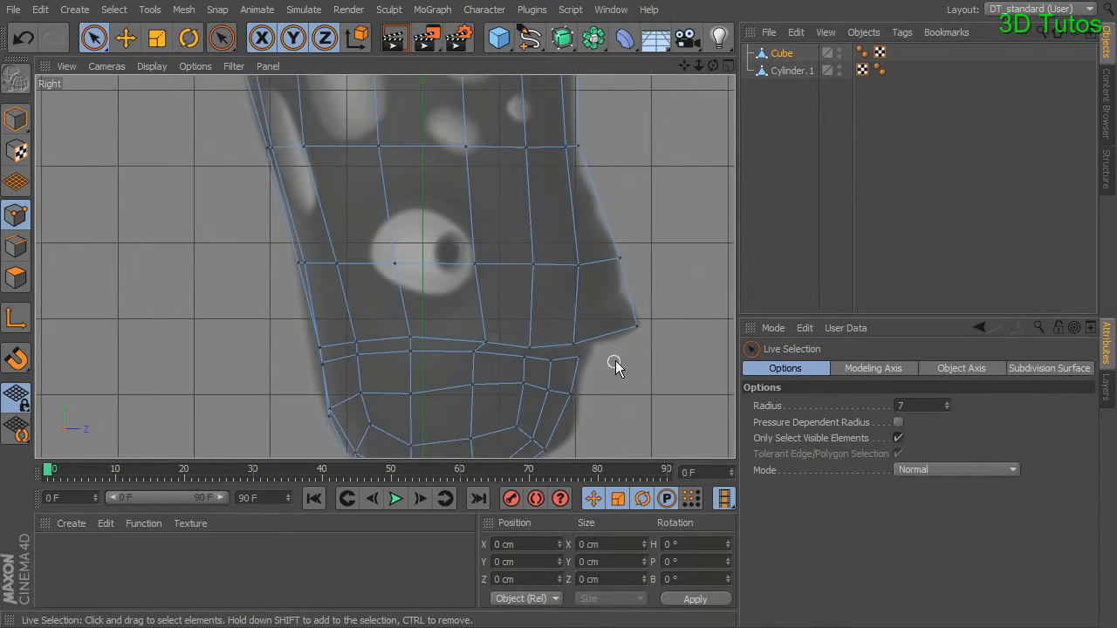
Step: Inspect the head mesh in perspective and compare the eye area with the side reference
middle_click_drag(615, 361, 614, 293, "alt")
scroll(615, 293, "down", 1)
middle_click(627, 294)
middle_click(315, 225)
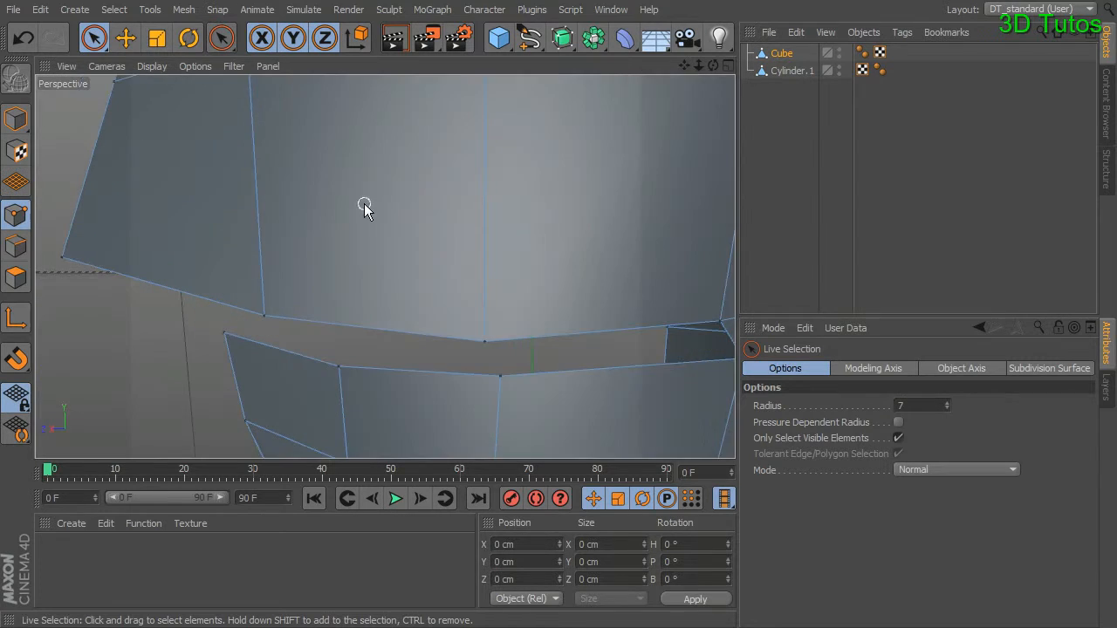
right_click_drag(506, 225, 397, 214, "alt")
left_click_drag(385, 266, 536, 284, "alt")
left_click_drag(507, 297, 578, 344, "alt")
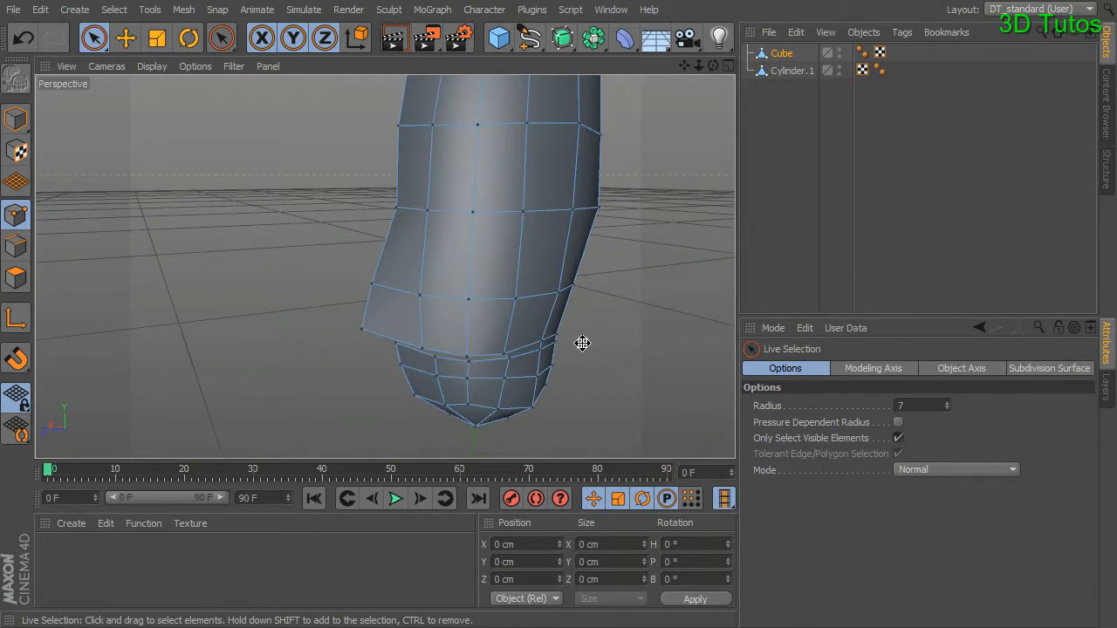
middle_click(394, 379)
middle_click(299, 343)
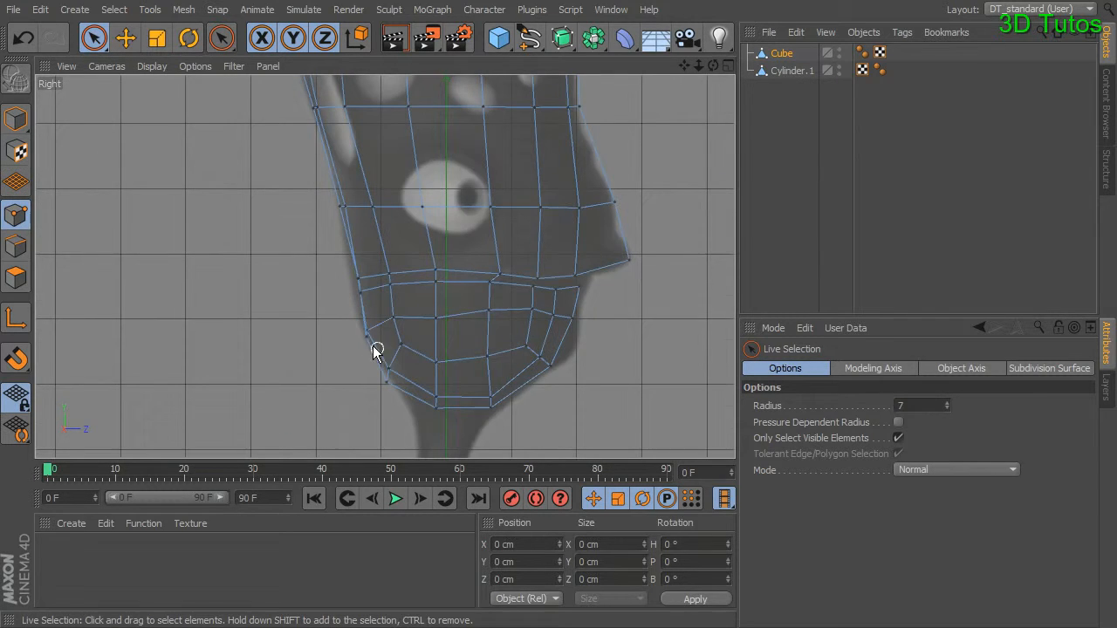
scroll(523, 367, "up", 3)
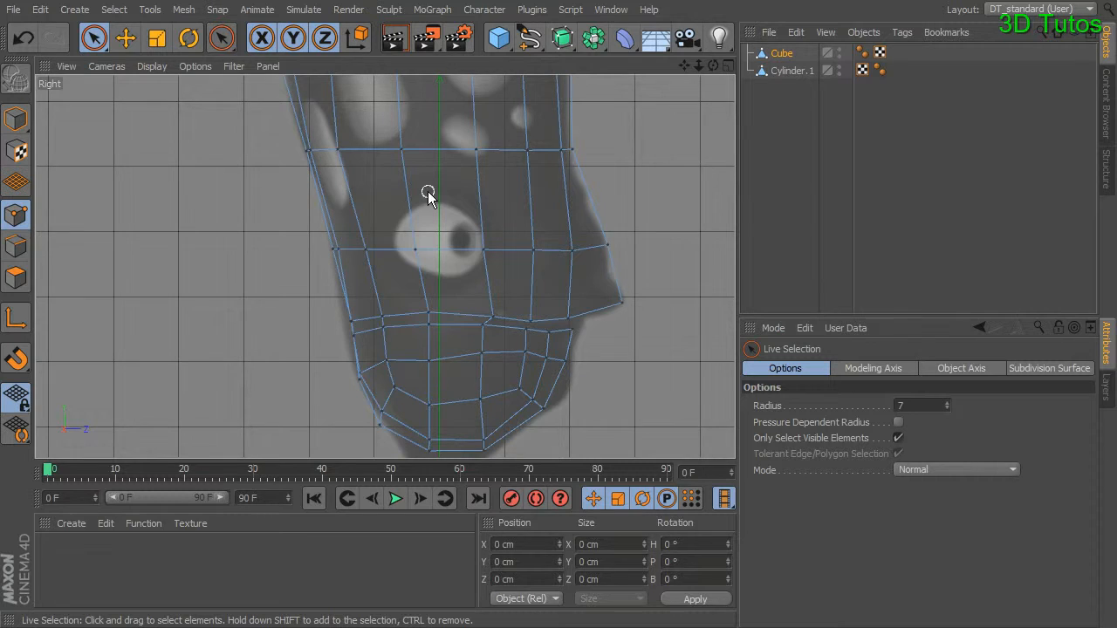
scroll(460, 217, "up", 4)
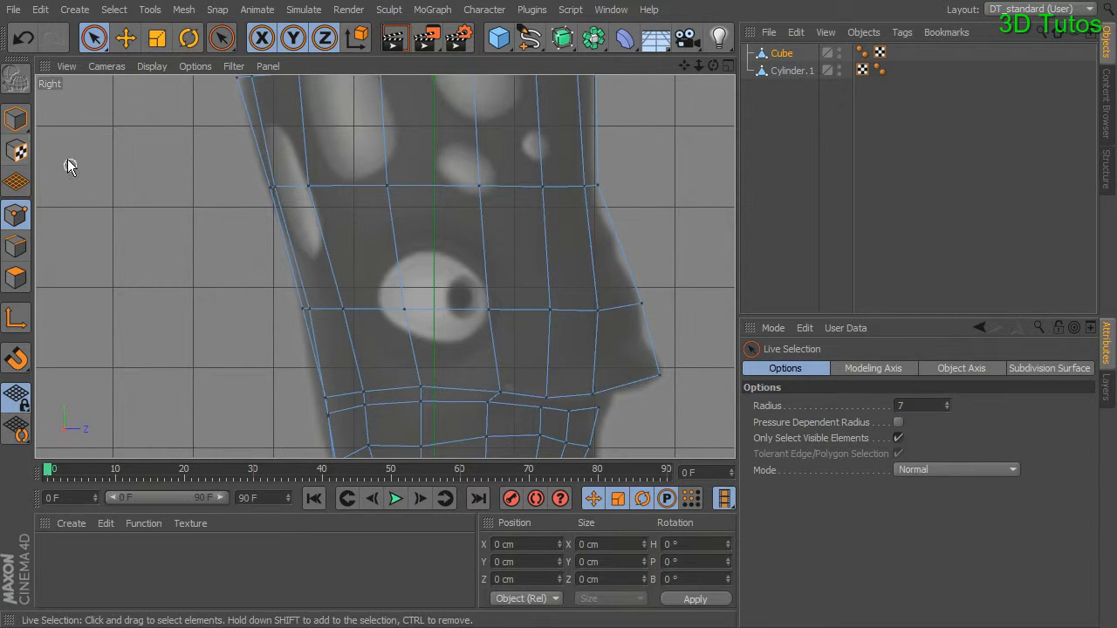
Step: Loop-select the horizontal edges through the eye, with Select Boundary Loop off and Stop at Boundary Edges on
left_click(16, 245)
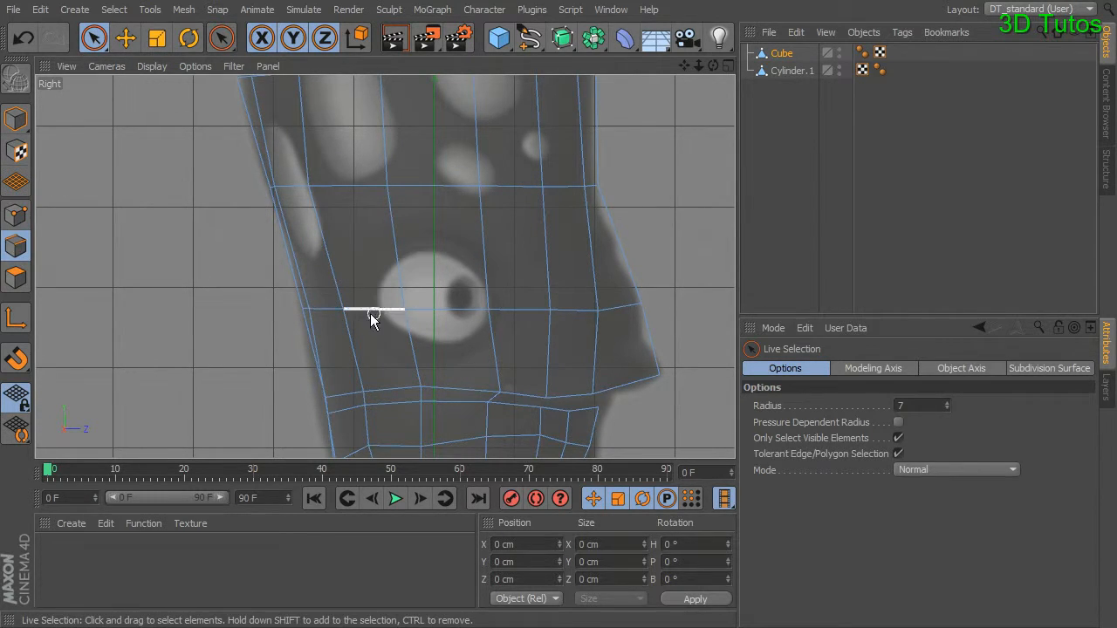
left_click(114, 10)
left_click(149, 131)
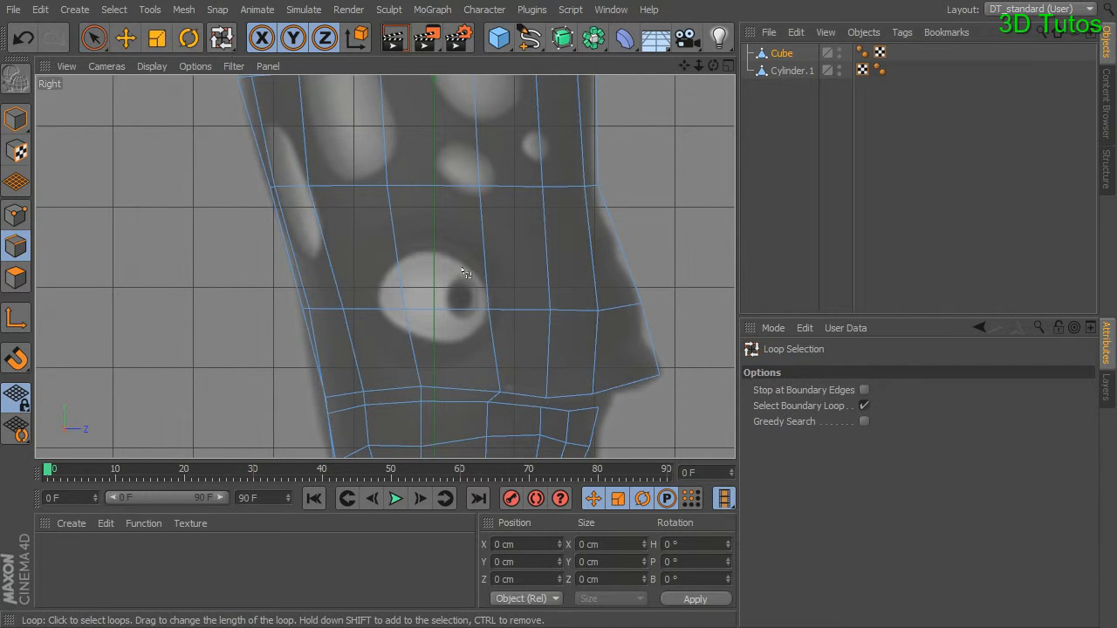
left_click(864, 406)
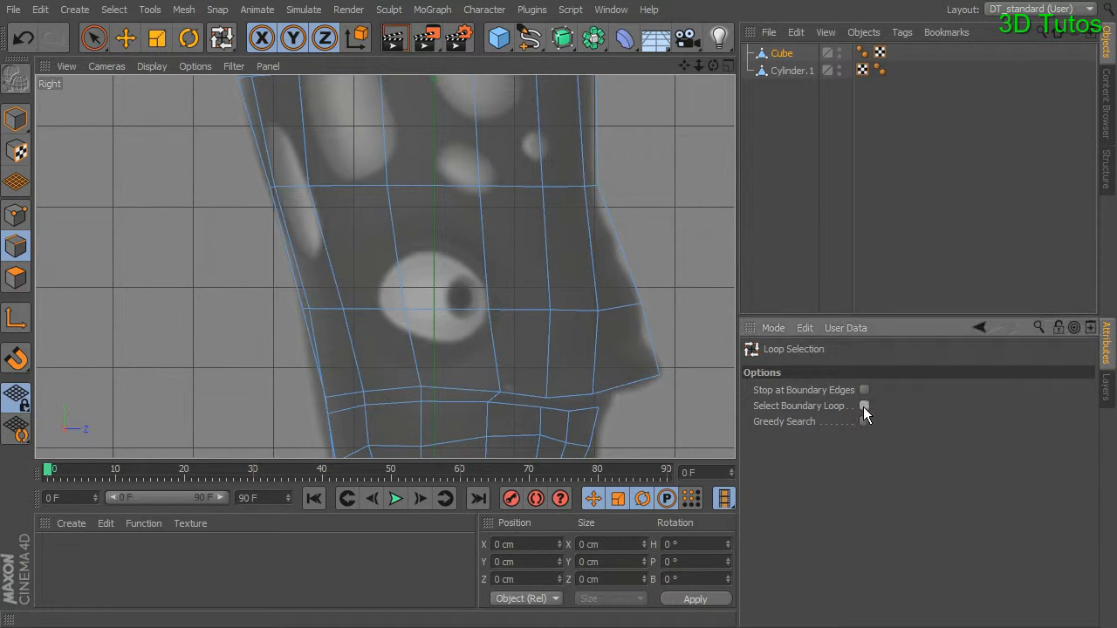
left_click(526, 310)
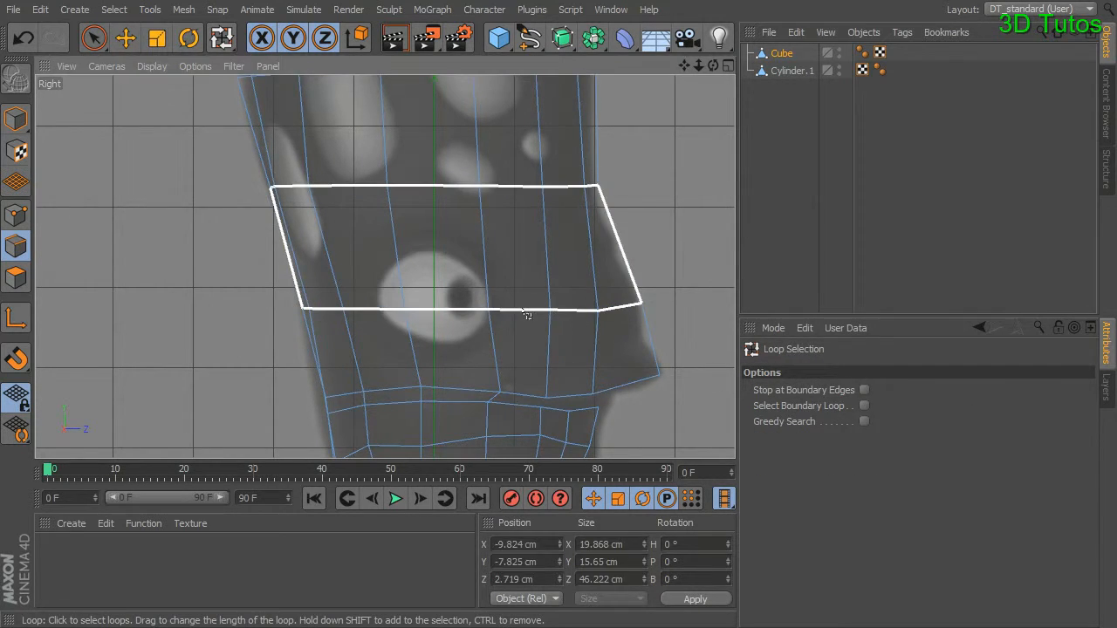
left_click(863, 390)
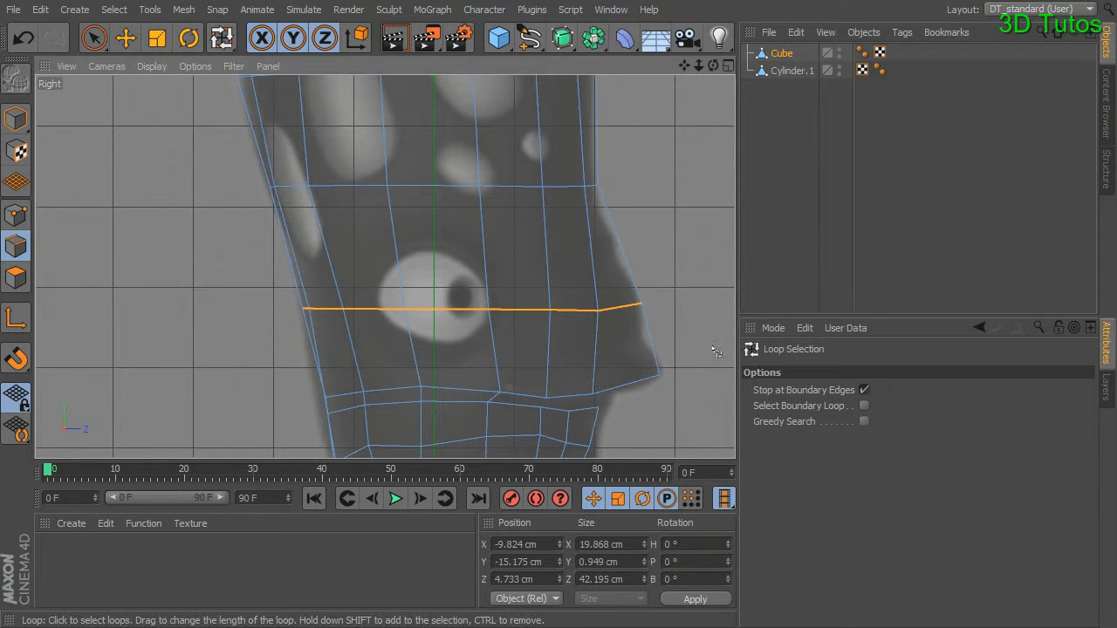
middle_click_drag(548, 369, 526, 366, "alt")
Step: Bevel the eye-level edge loop in Chamfer mode with a 4.1 cm offset and clear the edge selection
right_click(633, 144)
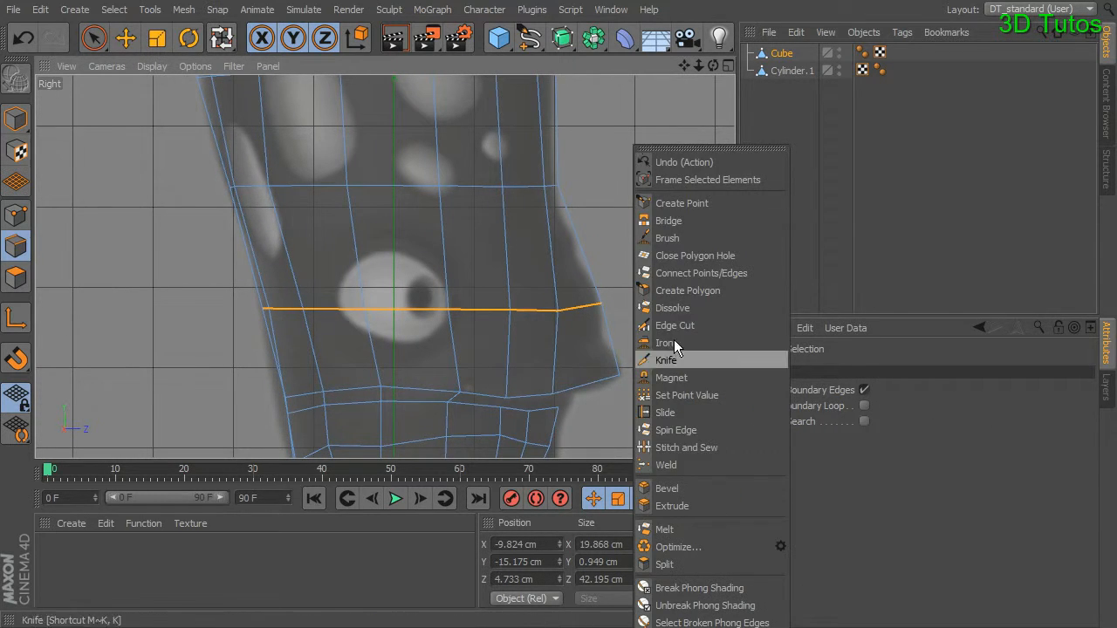
left_click(703, 491)
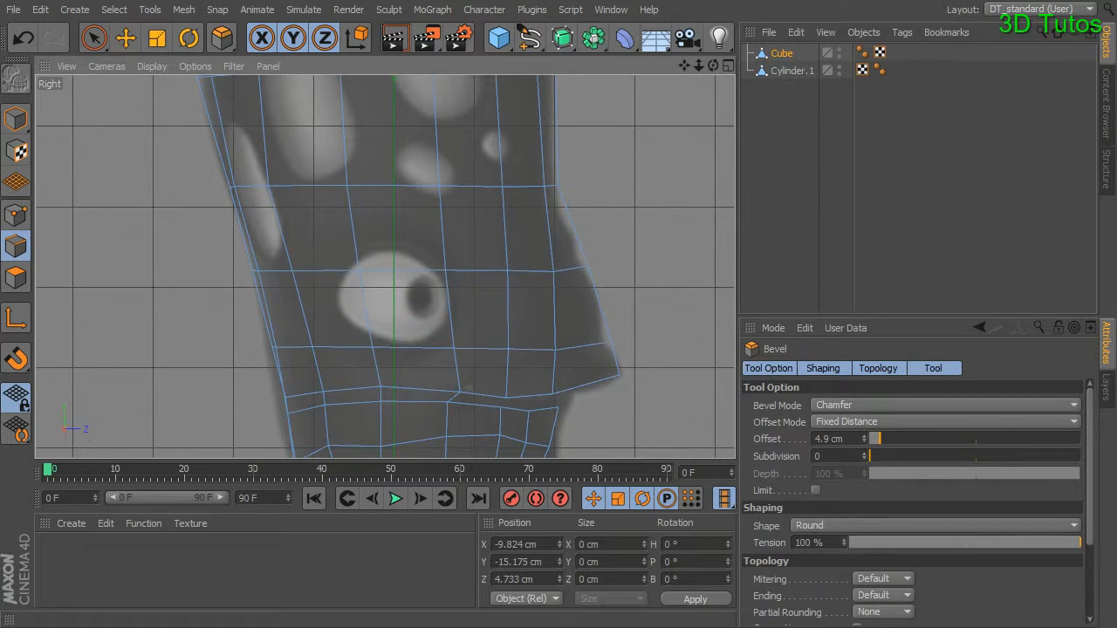
mouse_move(703, 491)
left_mouse_down()
mouse_move(714, 491)
mouse_move(692, 491)
left_mouse_up()
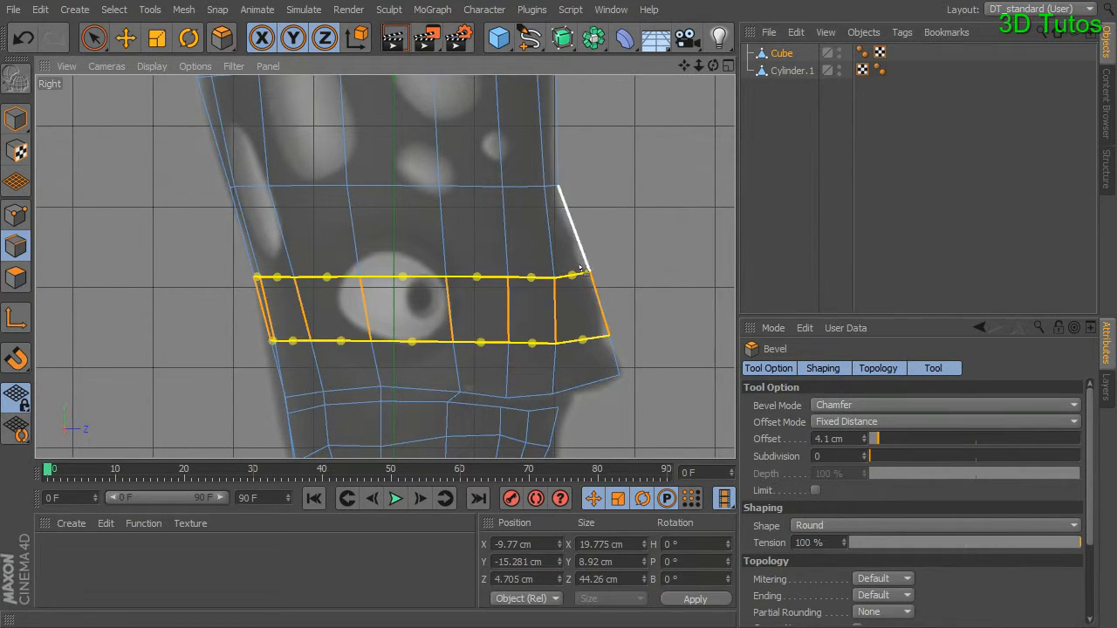
middle_click_drag(454, 229, 418, 226, "alt")
key("space")
left_click(412, 294)
Step: Cut a new horizontal edge loop around the head just above the eye using the Knife in Loop mode
middle_click_drag(479, 301, 481, 281, "alt")
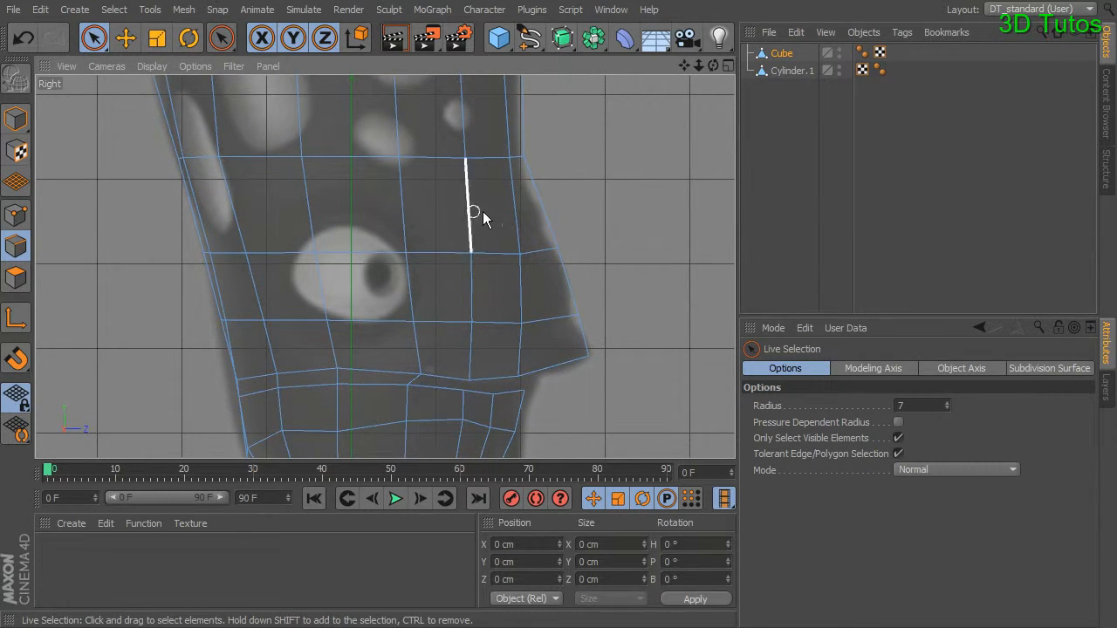
right_click(617, 167)
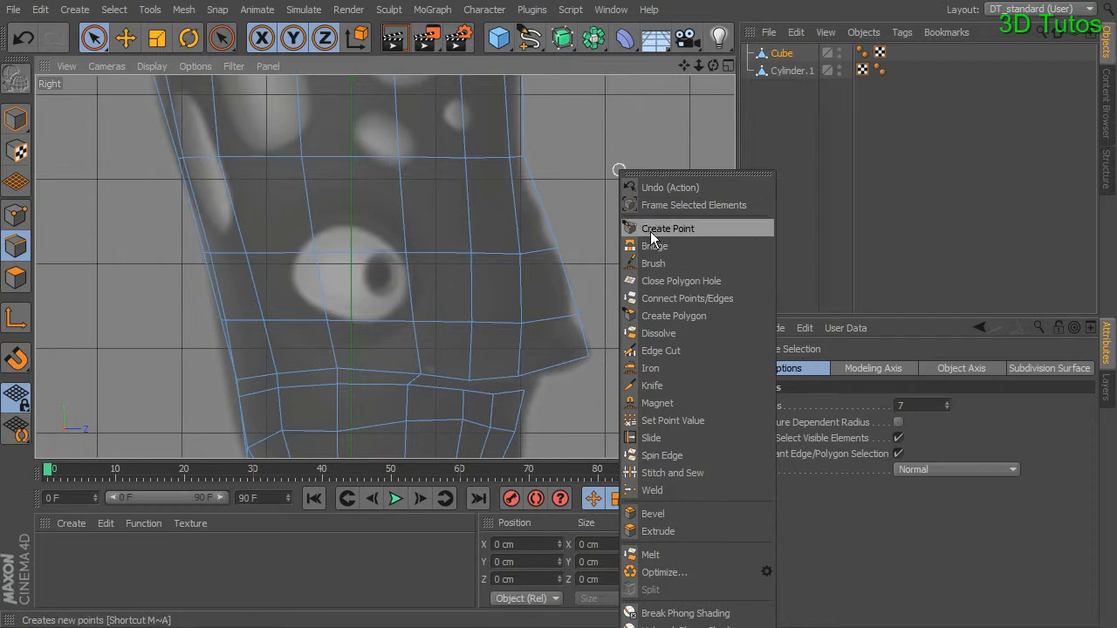
left_click(724, 386)
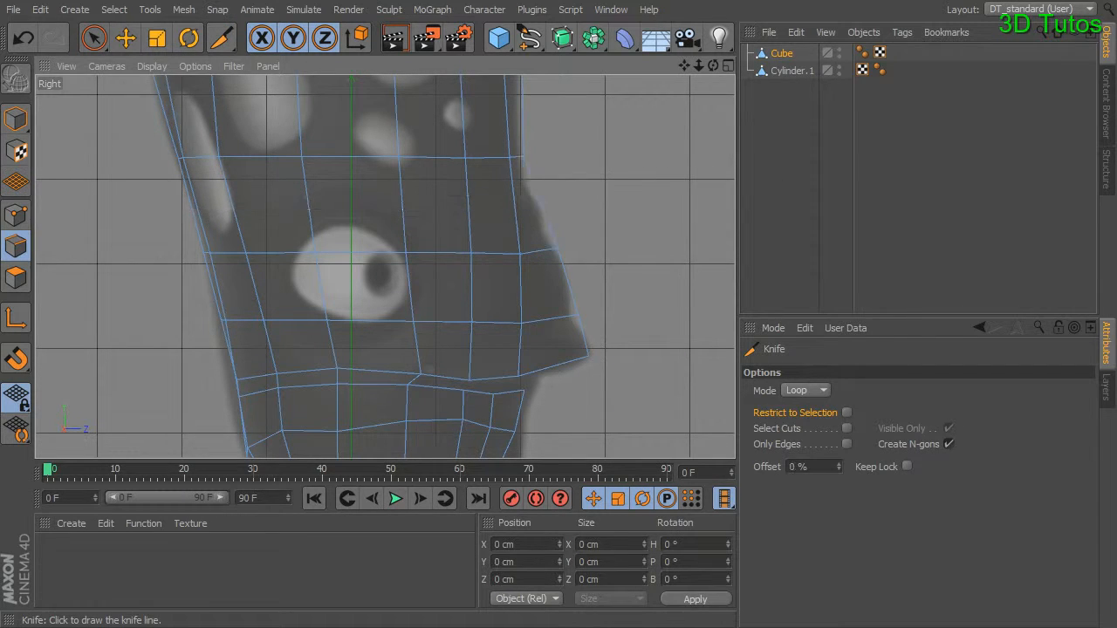
left_click(443, 203)
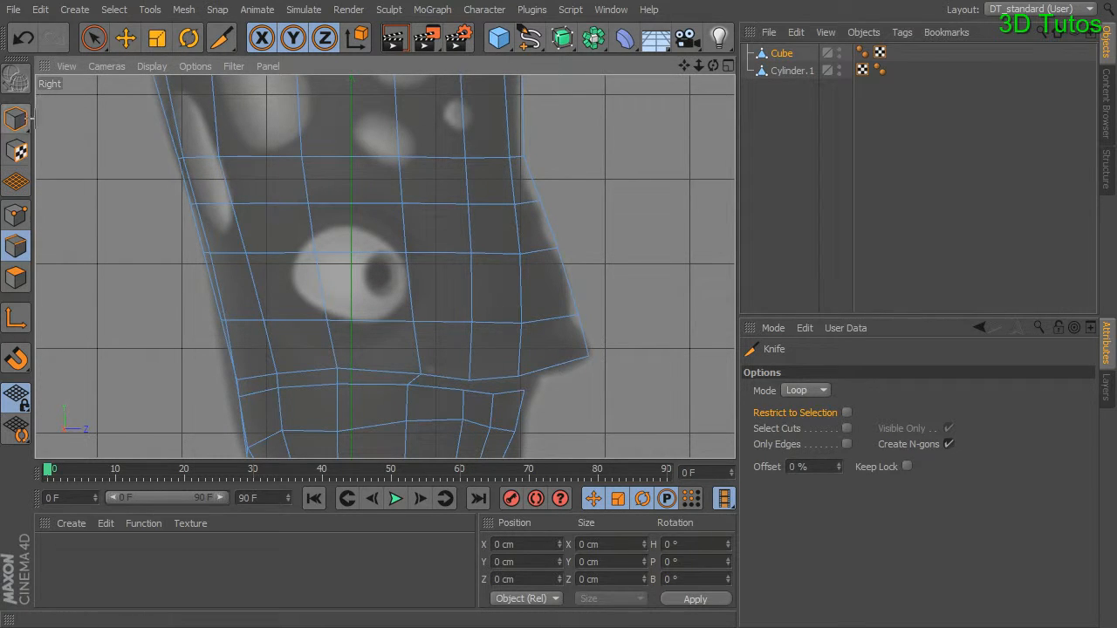
Step: Lower the two points beneath the eye to about Y -22 cm so they sit below the eye outline
left_click(91, 39)
left_click(15, 213)
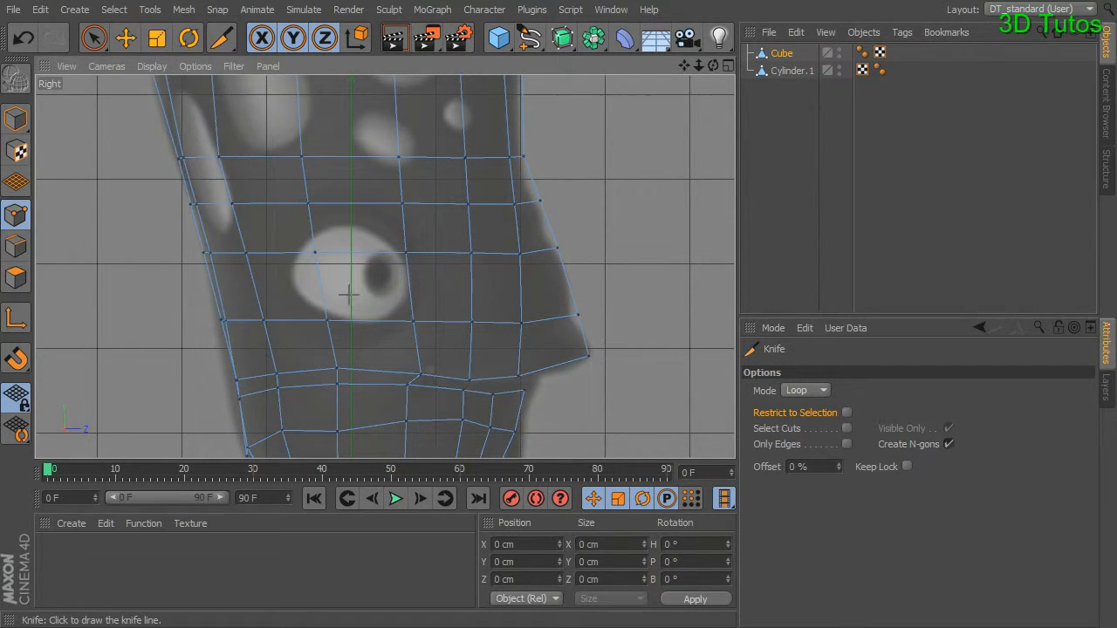
left_click(90, 38)
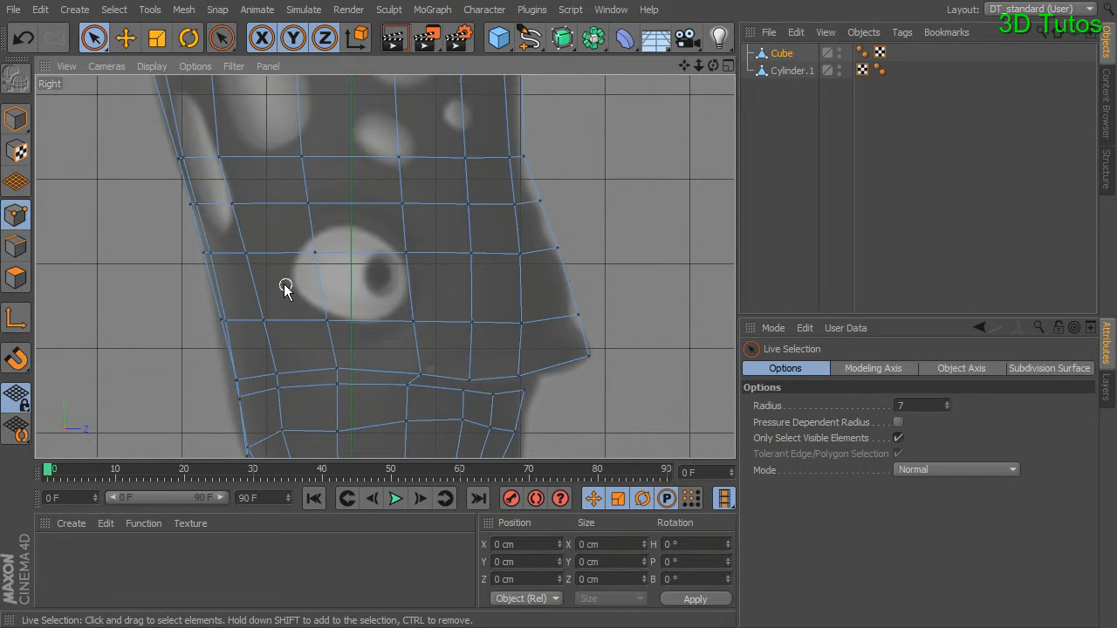
left_click(328, 327)
left_click_drag(327, 264, 328, 280)
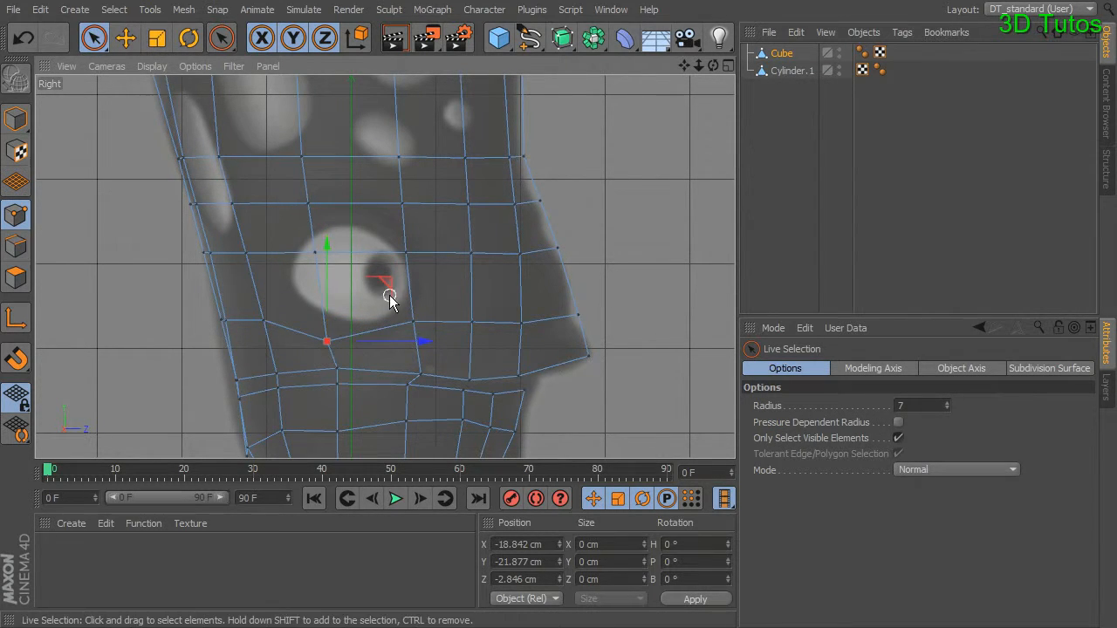
left_click(412, 321)
left_click_drag(414, 289, 415, 306)
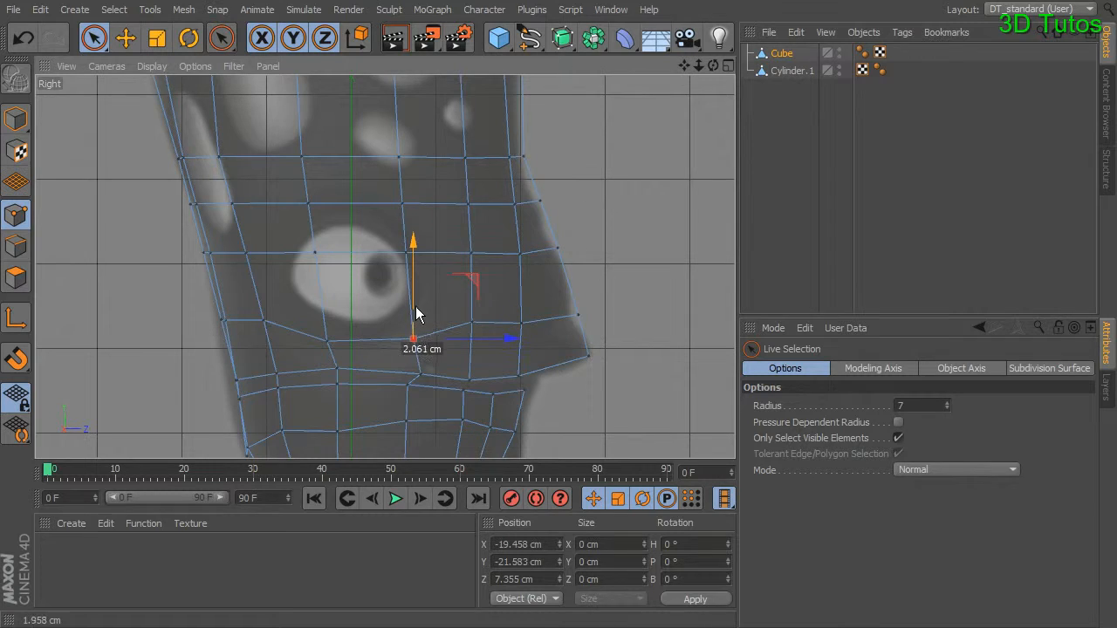
Step: Lower the two points on the eye's upper edge row to its mid-height and shift each one forward
left_click(403, 254)
left_click(317, 253, "shift")
left_click_drag(361, 212, 361, 243)
left_click(509, 264)
left_click(405, 286)
left_click_drag(475, 289, 496, 284)
left_click(311, 283)
left_click_drag(388, 283, 402, 283)
Step: Shift the two side points behind the eye forward, closer to the eye's rear edge
left_click(264, 321)
left_click_drag(344, 320, 359, 319)
left_click(249, 256)
left_click_drag(324, 252, 335, 253)
Step: Rearrange the three points above the eye forward, lowering the front one, so they arch around the eye outline
left_click(311, 205)
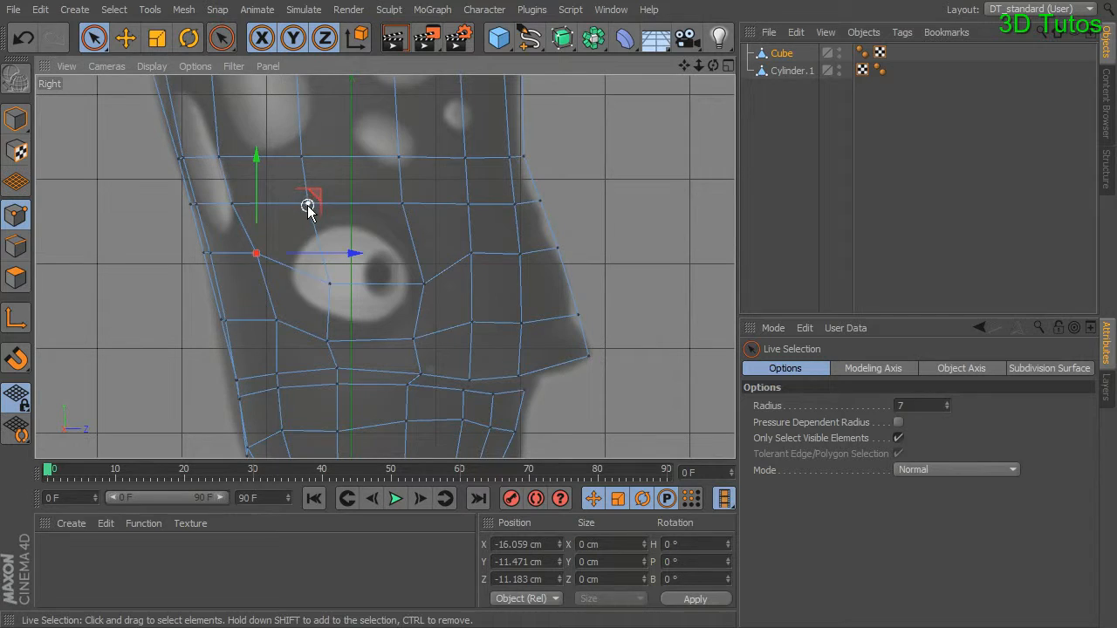
left_click_drag(366, 207, 417, 194)
left_click(585, 191)
left_click(405, 210)
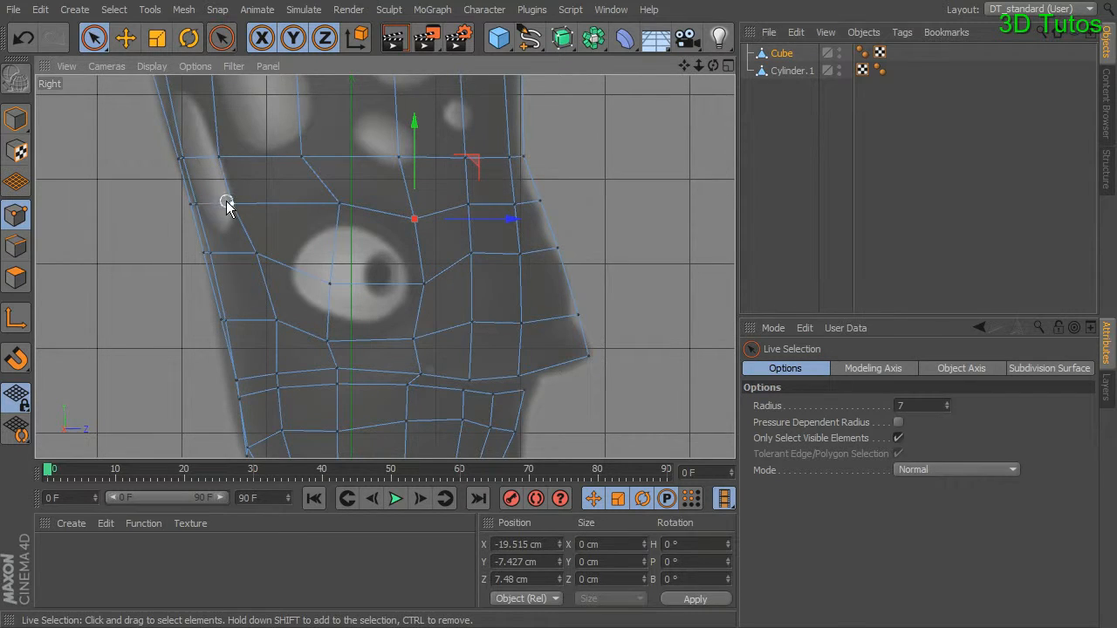
left_click_drag(255, 205, 346, 212)
middle_click_drag(399, 268, 403, 353, "alt")
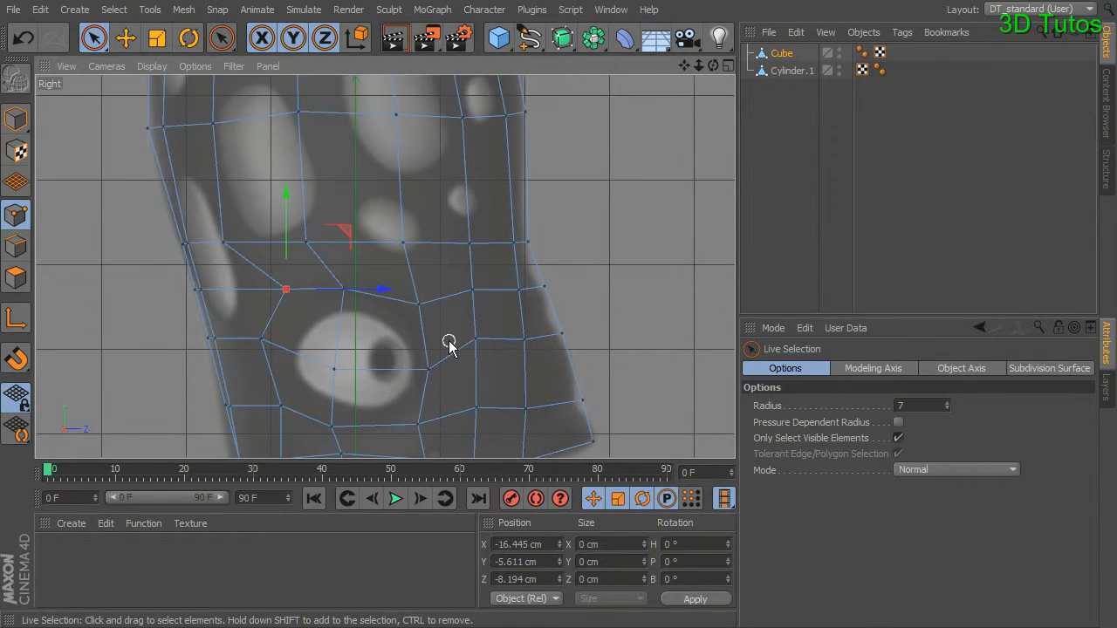
Step: Pull the rear point above the eye outward in the perspective view to about X -18.5 cm
right_click_drag(449, 340, 387, 342, "alt")
middle_click_drag(422, 344, 451, 261, "alt")
middle_click(453, 255)
middle_click(316, 200)
left_click_drag(324, 212, 386, 267, "alt")
left_click_drag(489, 267, 521, 226, "alt")
left_click(574, 226)
left_click(466, 216)
left_click_drag(387, 208, 403, 215)
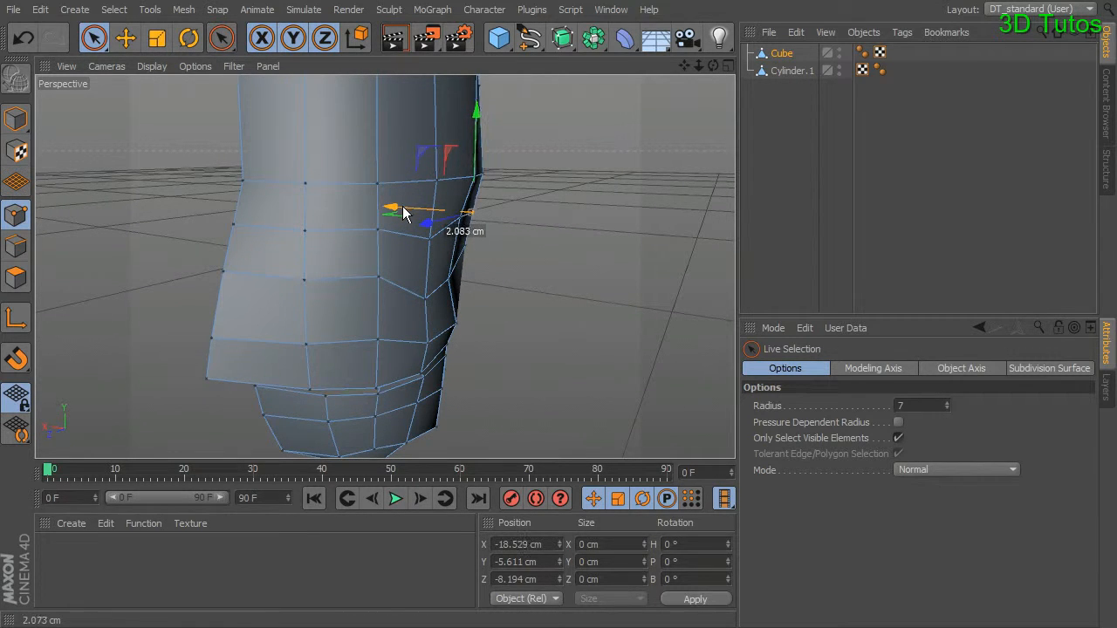
Step: Shift two side points in the row above the eye forward, to about Z -1.8 cm and Z -11.1 cm
left_click_drag(563, 274, 337, 295, "alt")
left_click(426, 299)
mouse_move(426, 299)
left_mouse_down("alt")
mouse_move(555, 377)
mouse_move(550, 350)
mouse_move(405, 295)
left_mouse_up("alt")
left_click_drag(486, 316, 390, 272, "alt")
left_click_drag(421, 172, 389, 277, "alt")
left_click(414, 230)
left_click_drag(338, 233, 305, 235)
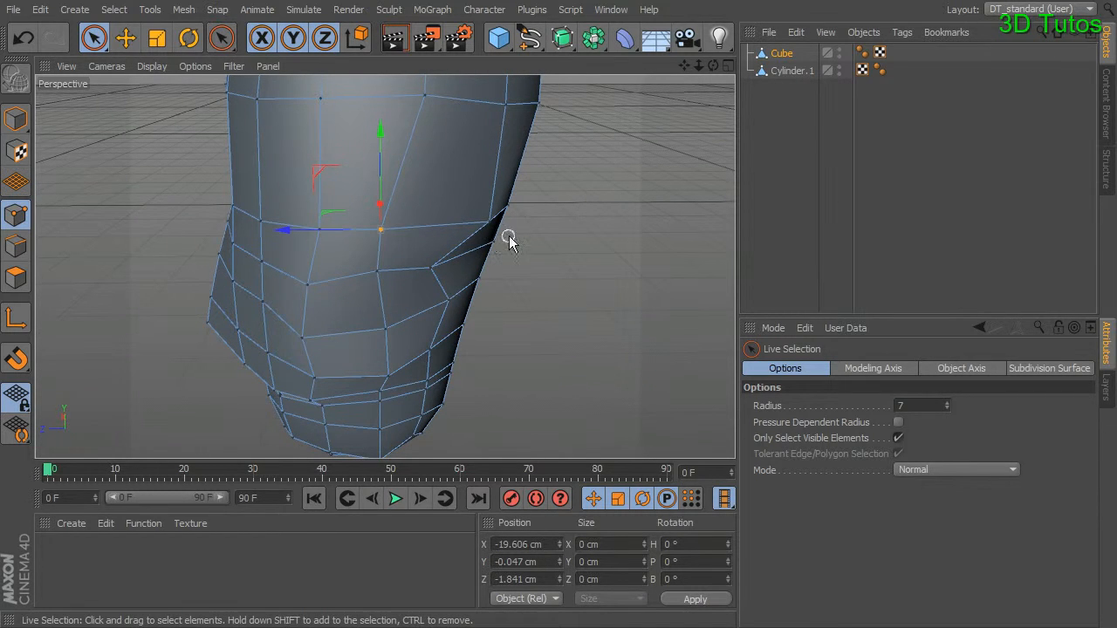
left_click(486, 225)
left_click_drag(445, 221, 486, 323)
Step: Inset the four polygons covering the eye area by 1.7 cm with Extrude Inner, then clear the selection
middle_click(486, 319)
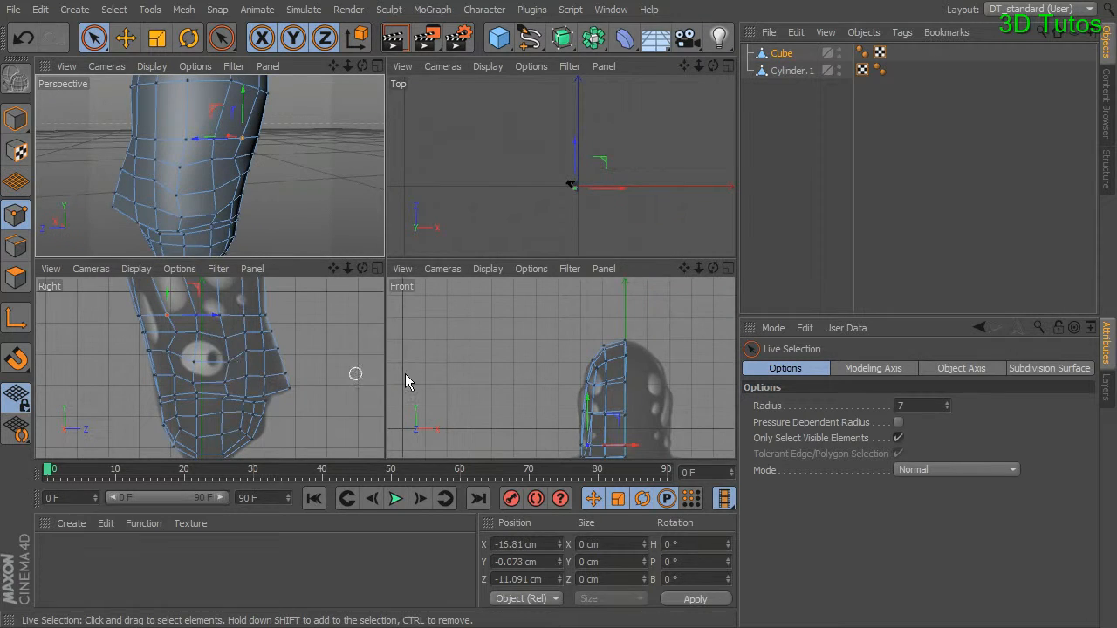
scroll(553, 369, "up", 5)
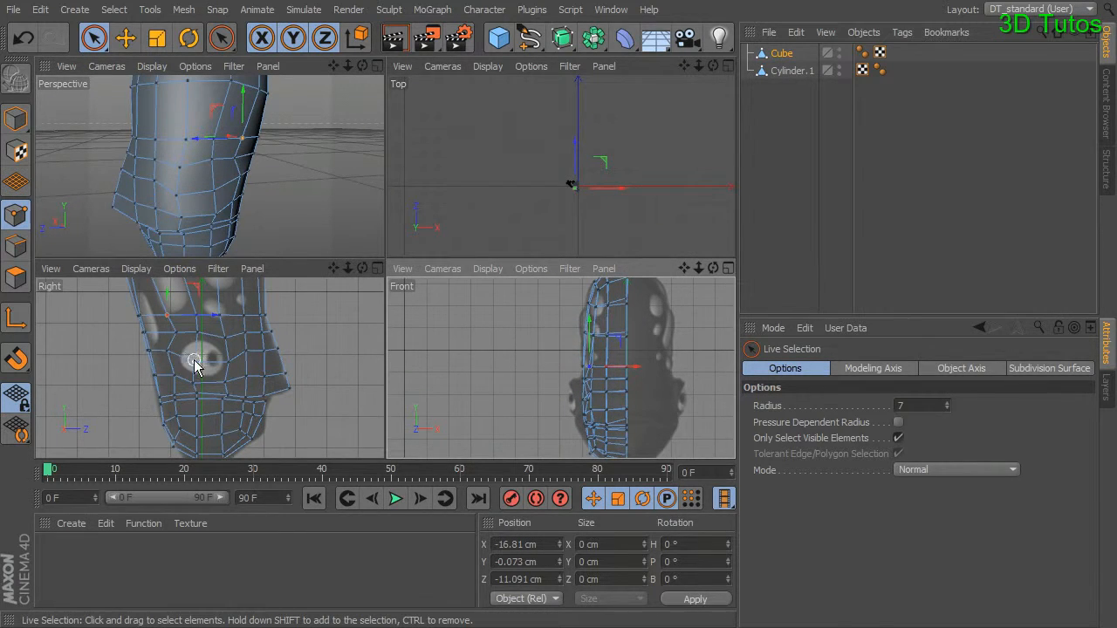
middle_click(333, 165)
left_click_drag(424, 200, 194, 242, "alt")
left_click(16, 279)
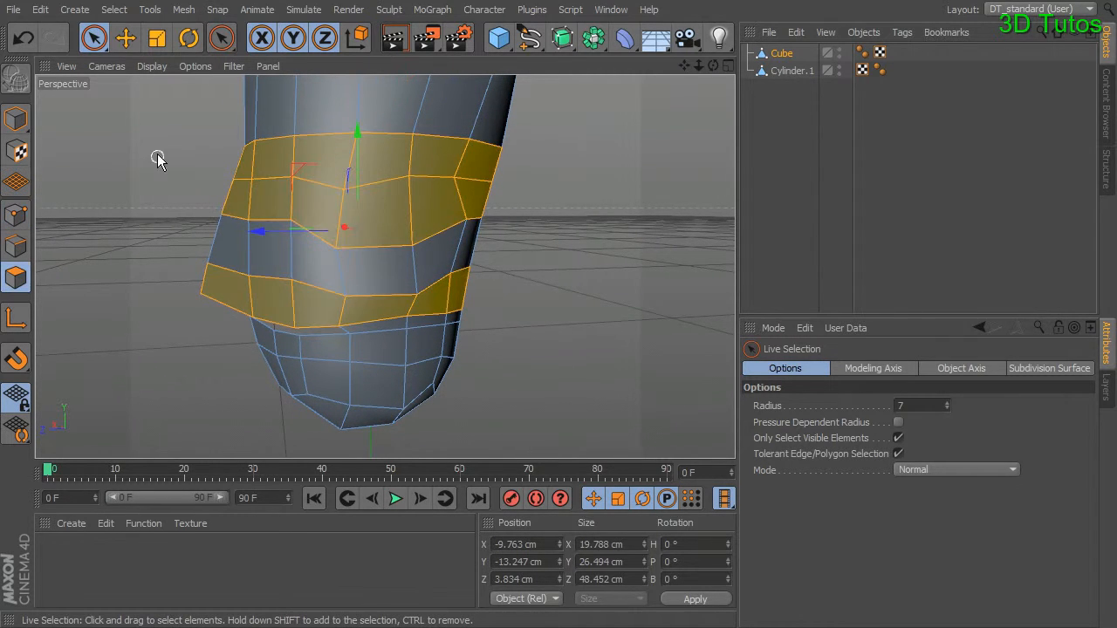
mouse_move(458, 246)
left_mouse_down()
mouse_move(397, 238)
mouse_move(509, 235)
mouse_move(530, 208)
left_mouse_up()
key("i")
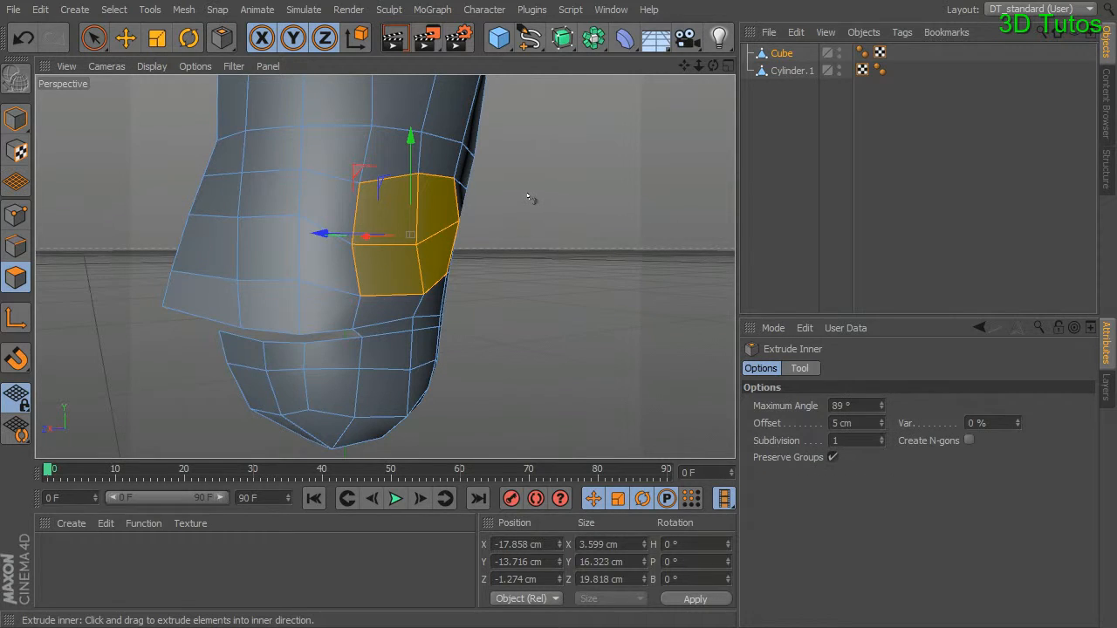
right_click(531, 200)
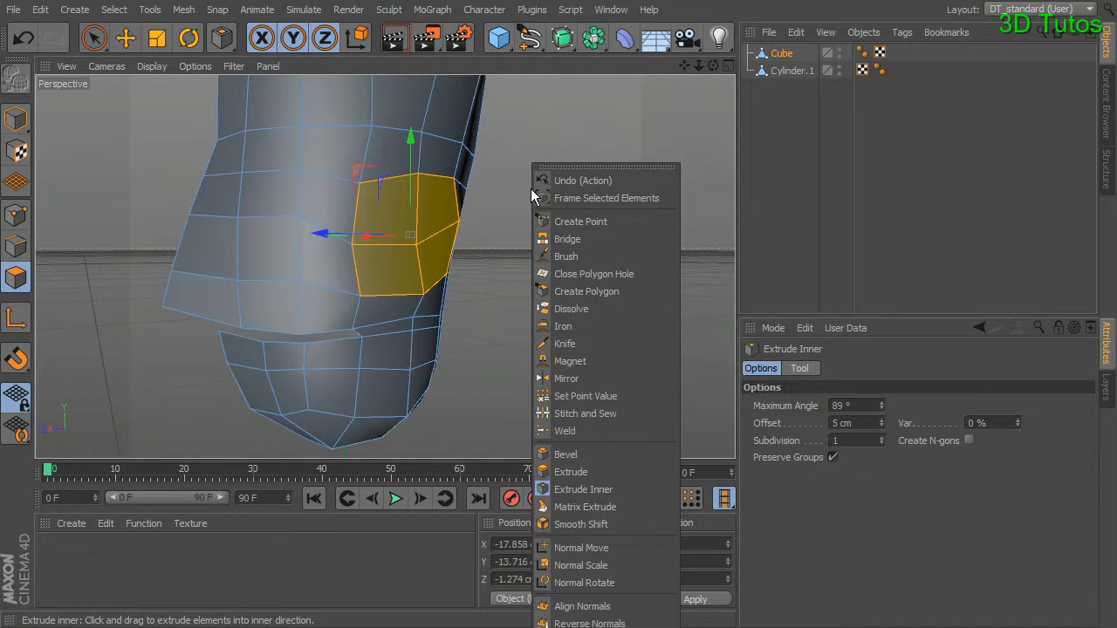
left_click(493, 206)
left_click_drag(514, 202, 475, 204)
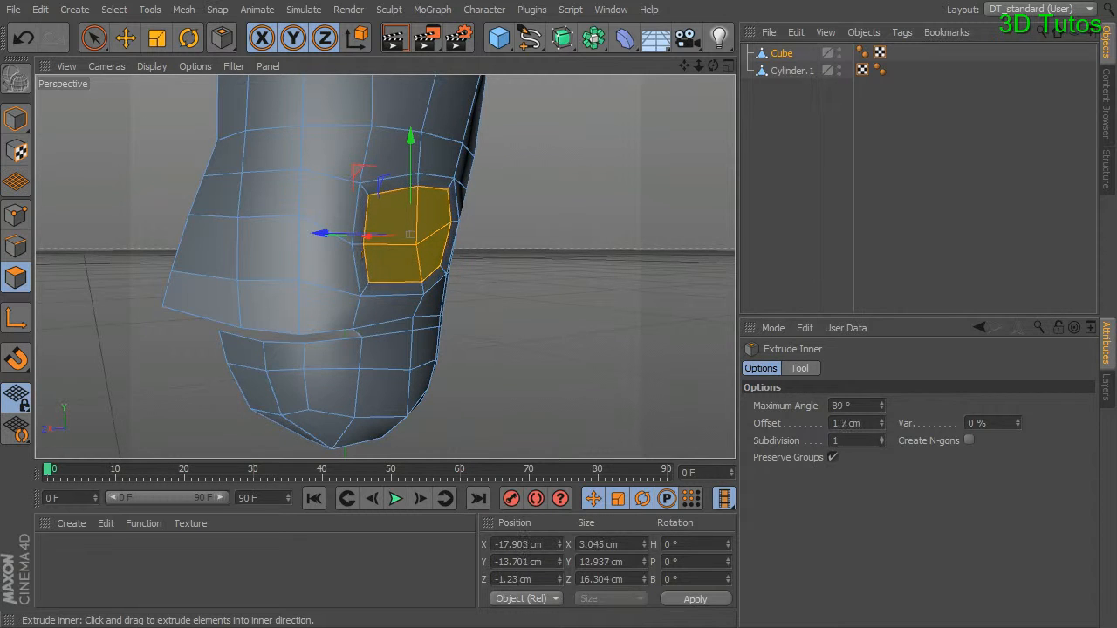
left_click(95, 37)
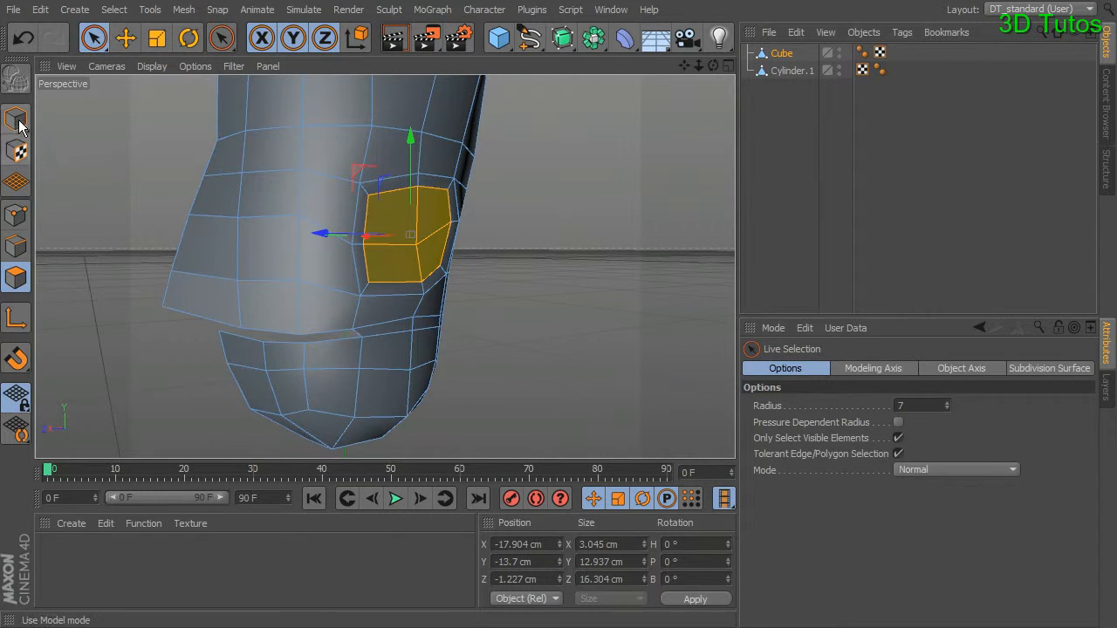
left_click(618, 225)
Step: Add a Symmetry object and nest the Cube inside it to mirror the half head across the ZY plane
left_click_drag(591, 280, 476, 244, "alt")
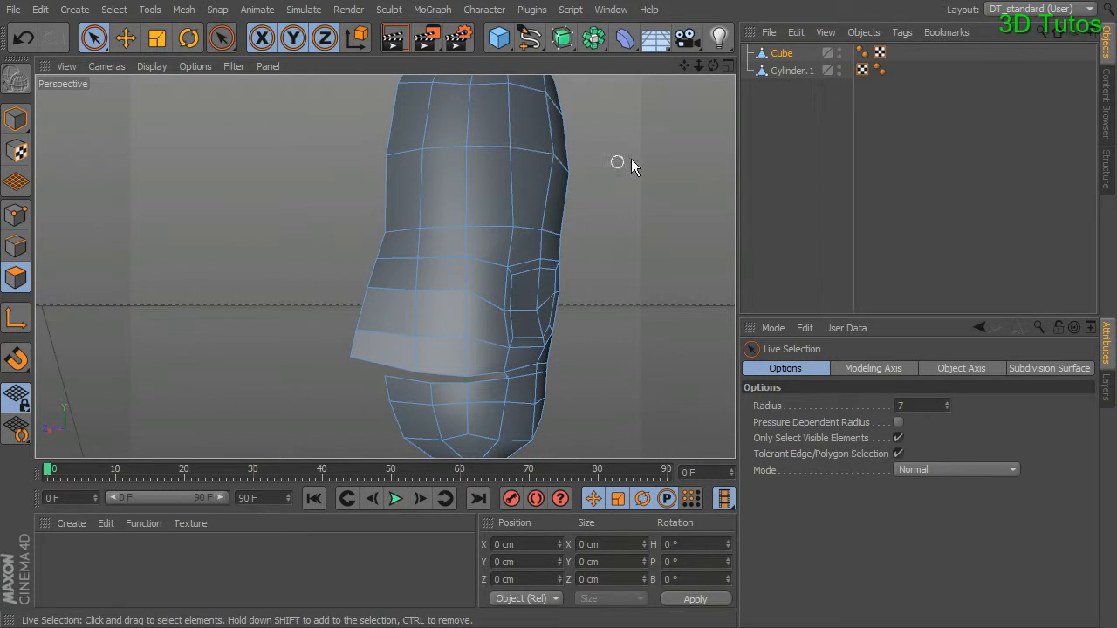
left_click(598, 48)
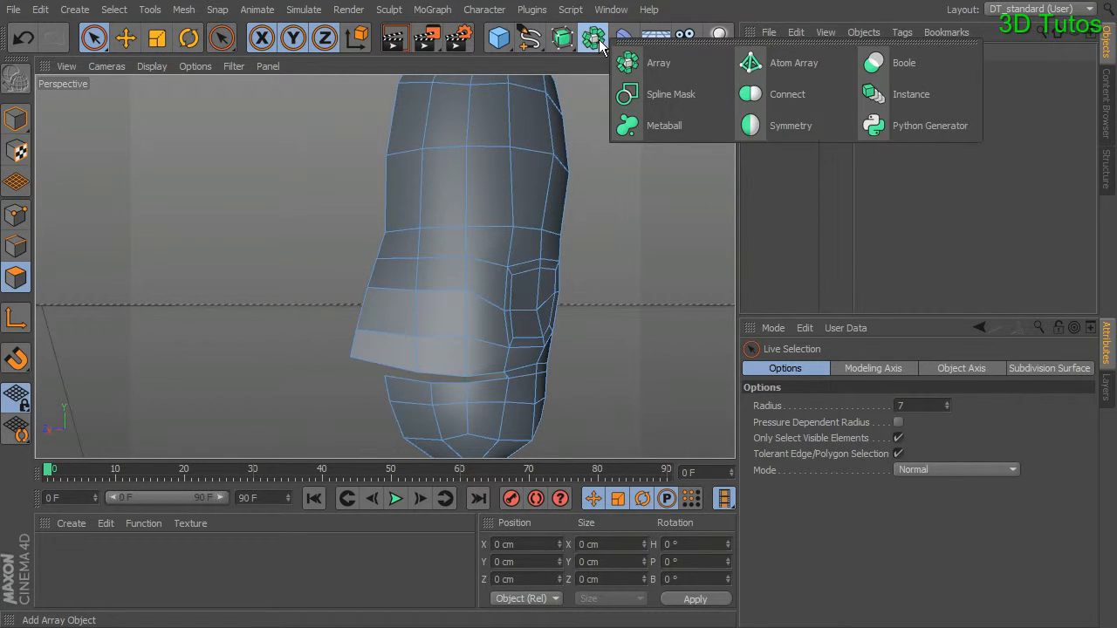
left_click(772, 127)
middle_click_drag(643, 199, 527, 278, "alt")
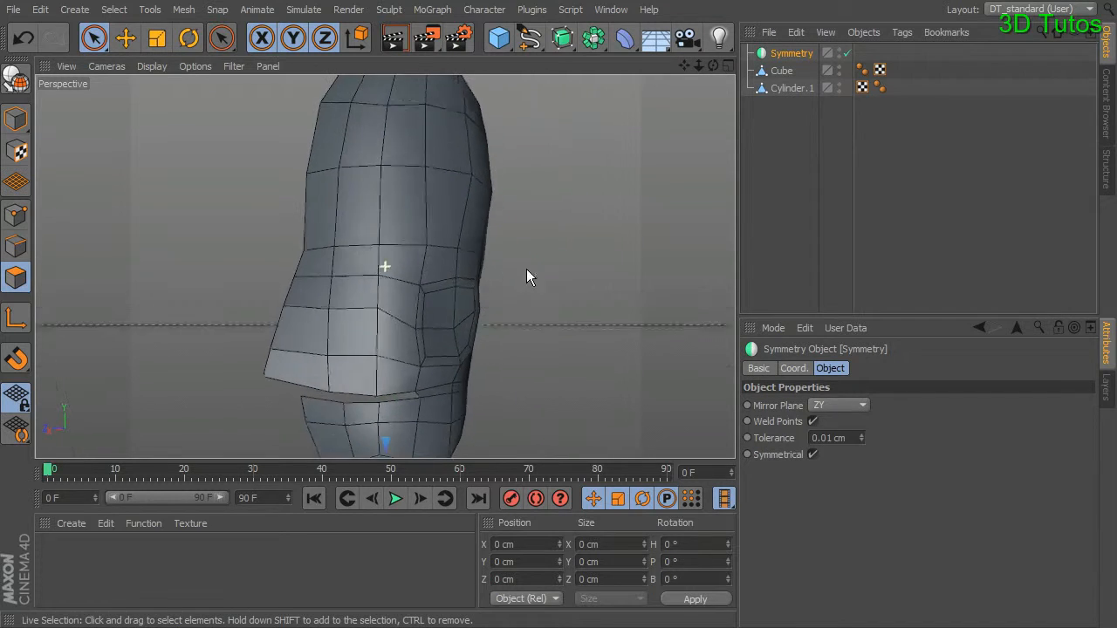
left_click(782, 71)
left_click_drag(792, 52, 798, 51)
left_click_drag(678, 145, 436, 237, "alt")
Step: On the Cube, shift the points next to the mouth's centre line to round out the front of the mouth
left_click(789, 70)
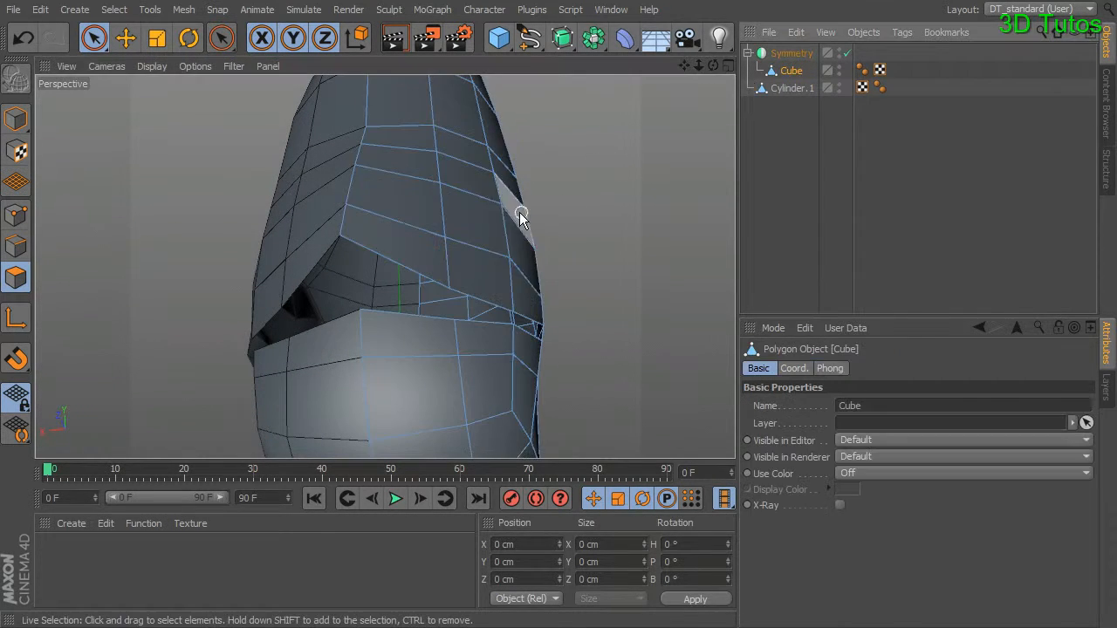
left_click(16, 215)
left_click(647, 236)
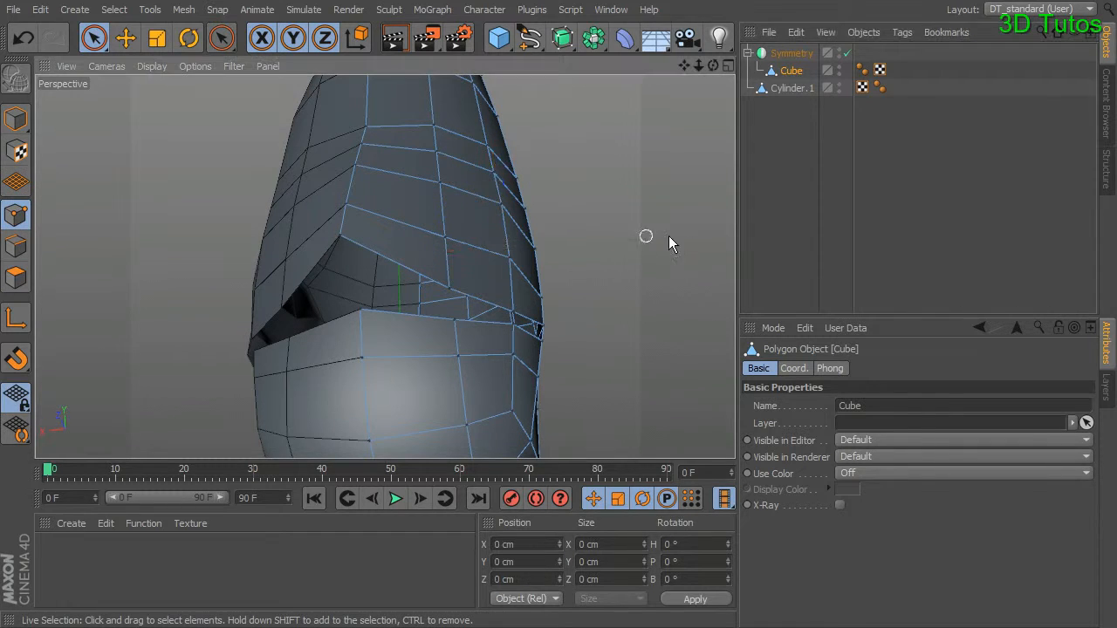
left_click_drag(451, 273, 476, 336)
left_click_drag(432, 190, 431, 147)
left_click(572, 172)
left_click_drag(583, 176, 589, 218, "alt")
left_click_drag(451, 171, 449, 192, "alt")
mouse_move(418, 137)
left_mouse_down()
mouse_move(419, 109)
mouse_move(439, 154)
mouse_move(437, 130)
left_mouse_up()
left_click(600, 121)
Step: Raise the two lower-lip points beside the centre line to about Y -30.1 cm
left_click_drag(503, 173, 504, 115, "alt")
left_click_drag(409, 85, 407, 76)
left_click_drag(434, 102, 460, 236, "alt")
left_click_drag(428, 183, 431, 170)
left_click_drag(442, 308, 315, 241, "alt")
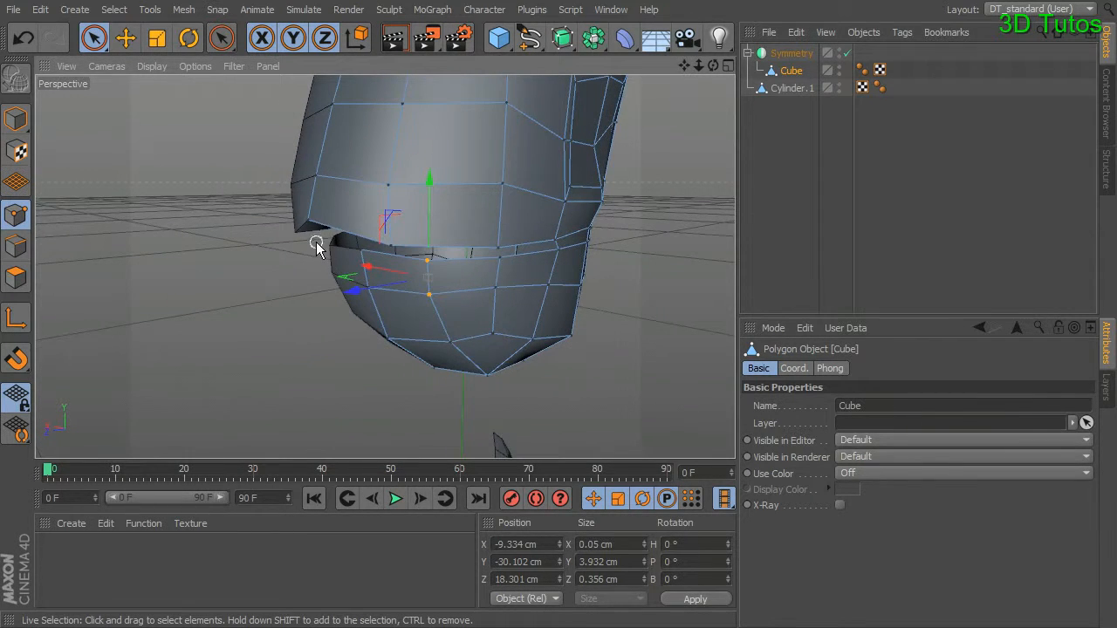
Step: Adjust the upper-lip point beside the centre line and the point above it, placing the upper one at about X -9.3 cm, Z 24.4 cm
left_click(388, 250)
left_click_drag(393, 191, 543, 148)
left_click(620, 261)
left_click(391, 183)
left_click_drag(424, 174, 505, 278, "alt")
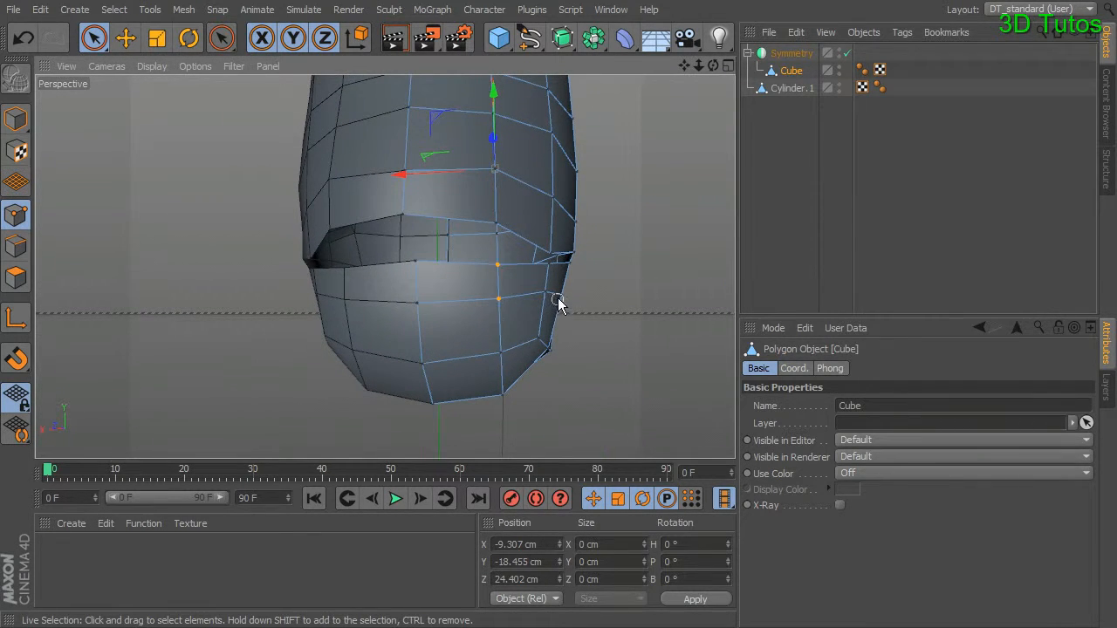
Step: Select the four lower-lip points on the side of the jaw and shift them outward together
left_click(549, 265, "shift")
left_click(562, 300, "ctrl")
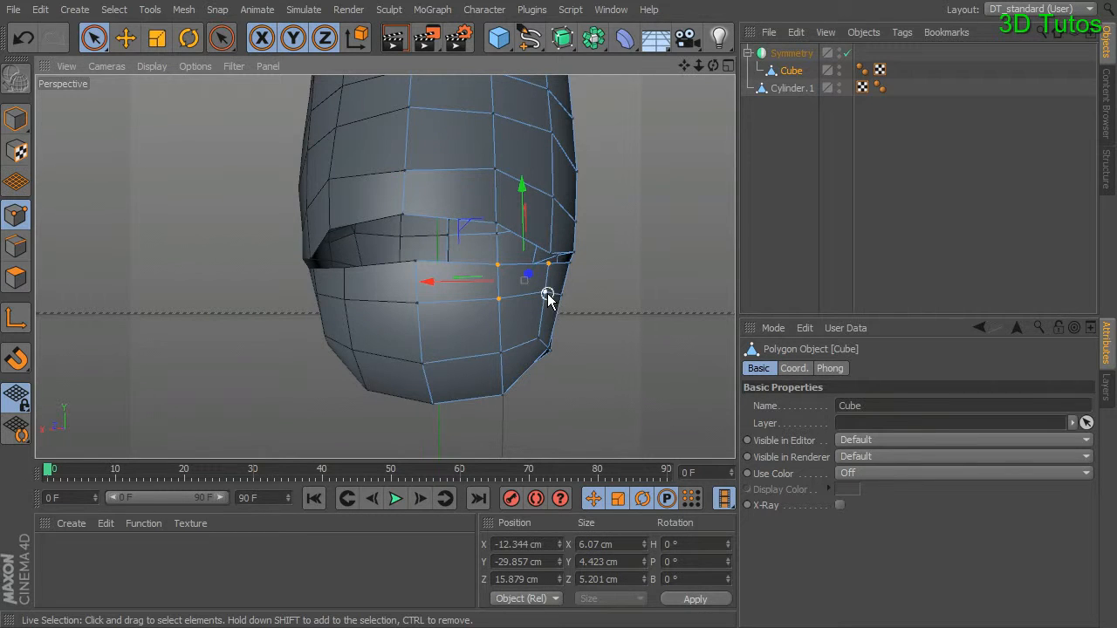
left_click_drag(499, 350, 506, 331, "alt")
left_click_drag(429, 309, 454, 318)
mouse_move(452, 321)
left_mouse_down("alt")
mouse_move(515, 168)
mouse_move(496, 290)
mouse_move(435, 315)
left_mouse_up("alt")
left_click_drag(514, 298, 520, 417, "alt")
left_click_drag(556, 331, 522, 315, "alt")
left_click(589, 340)
left_click_drag(616, 316, 290, 107, "alt")
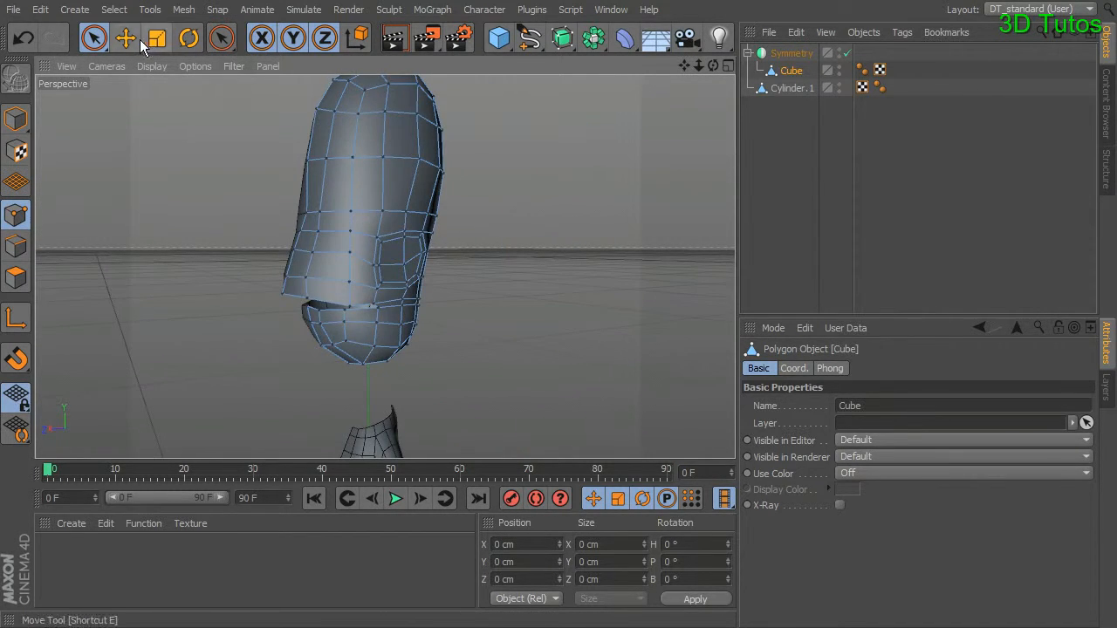
Step: Return to Model mode, clear the selection and examine the mirrored head together with the body below it
left_click(16, 118)
left_click(792, 70)
left_click(546, 286)
scroll(539, 305, "down", 5)
middle_click_drag(535, 325, 480, 149, "alt")
scroll(558, 297, "down", 3)
middle_click_drag(571, 308, 558, 270, "alt")
left_click_drag(558, 271, 501, 384, "alt")
middle_click_drag(529, 270, 497, 339, "alt")
right_click_drag(531, 329, 690, 342, "alt")
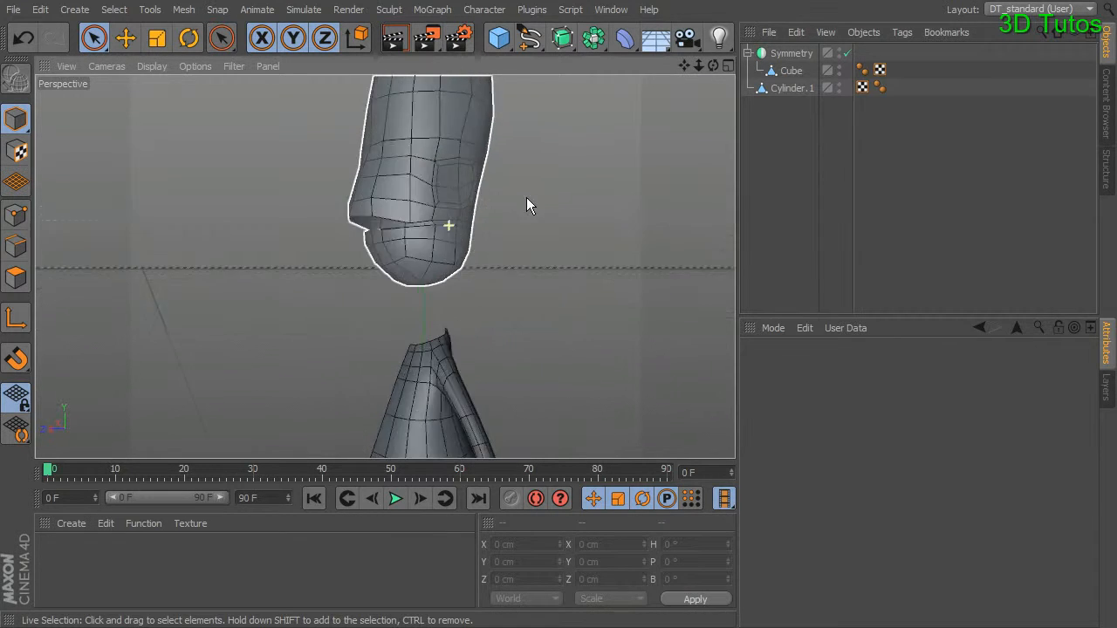